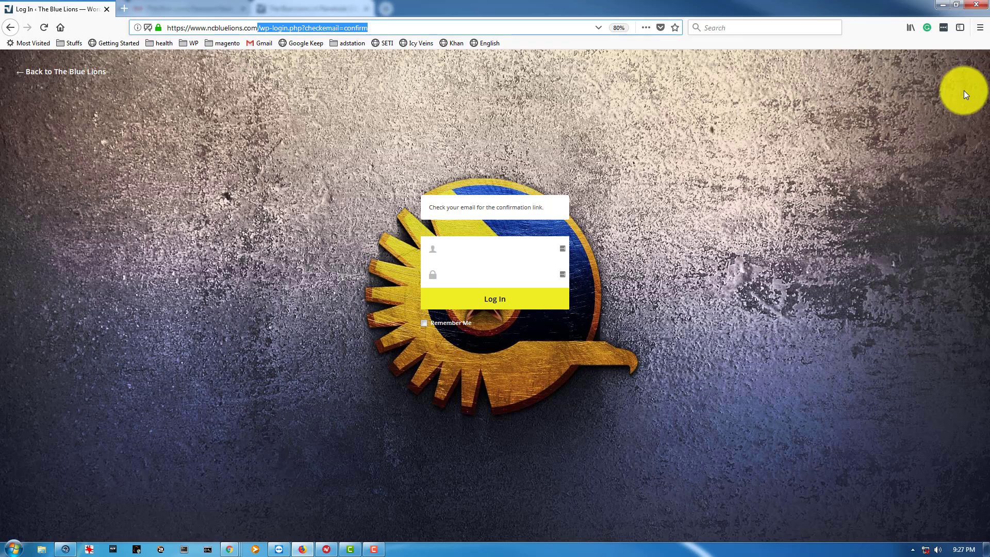
# Trim the address to ncbluelions.com and load the Blue Lions home page.
pyautogui.press('BackSpace')
pyautogui.press('Return')
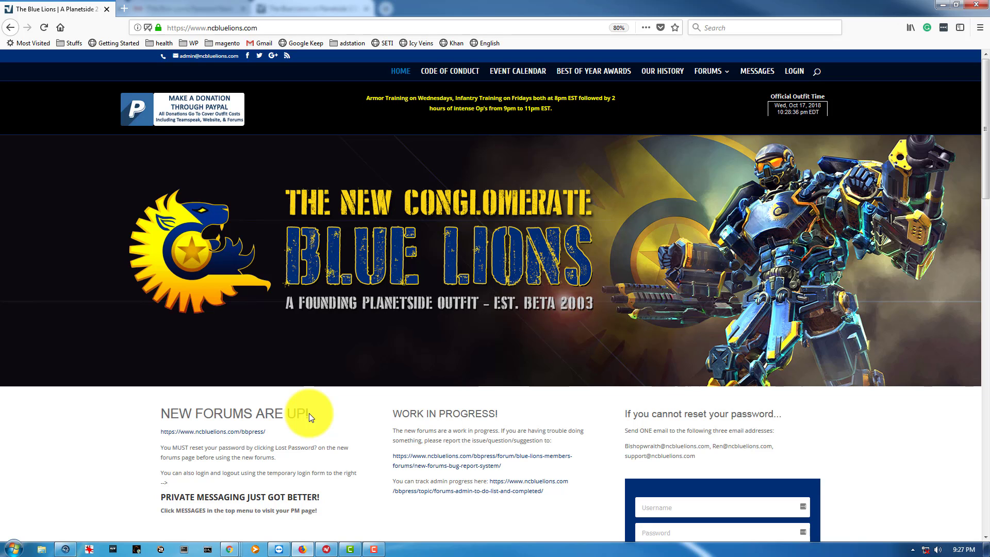
# Scroll the home page, then open the site's forums page from the FORUMS menu.
pyautogui.scroll(-3, 632, 248)
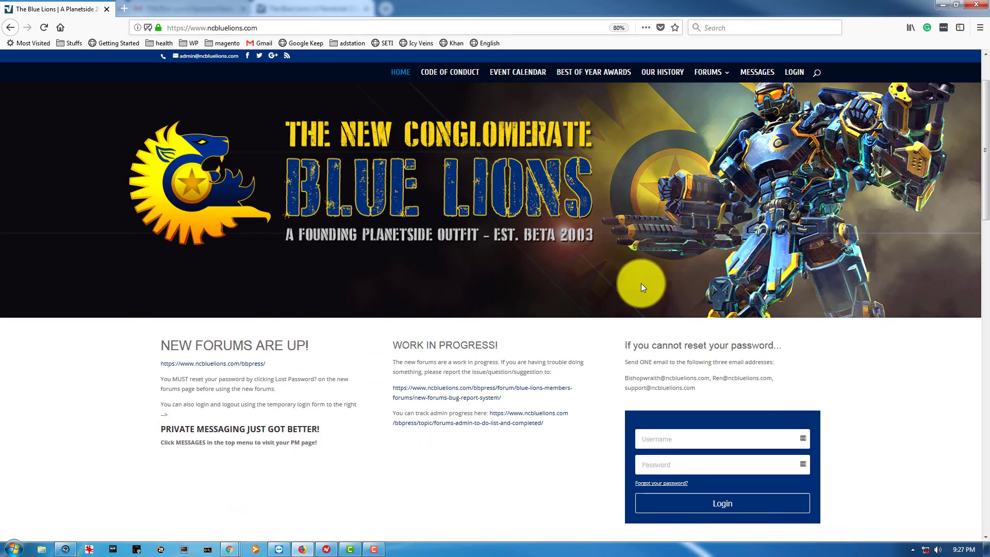
pyautogui.scroll(3, 649, 286)
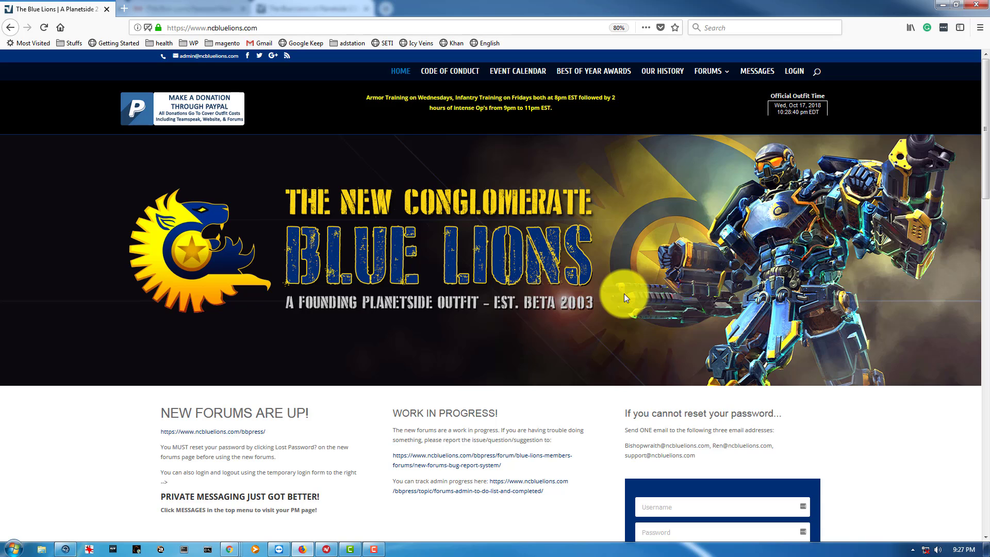
pyautogui.scroll(-3, 667, 380)
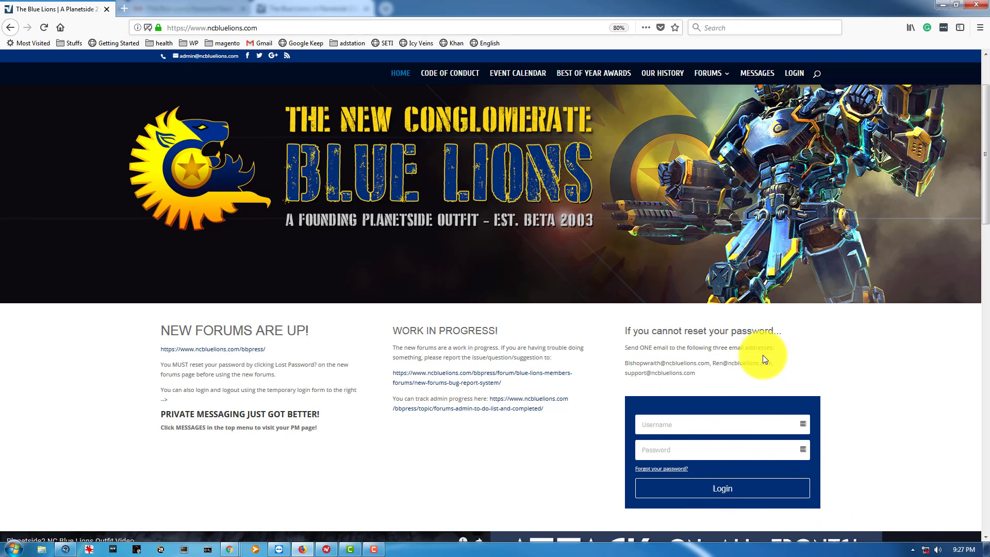
pyautogui.scroll(3, 773, 206)
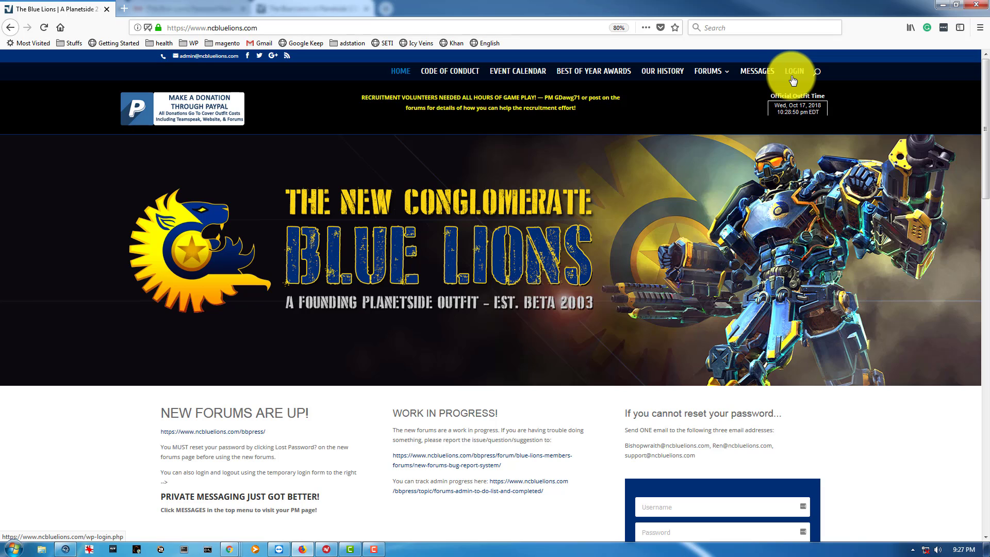
pyautogui.moveTo(709, 72)
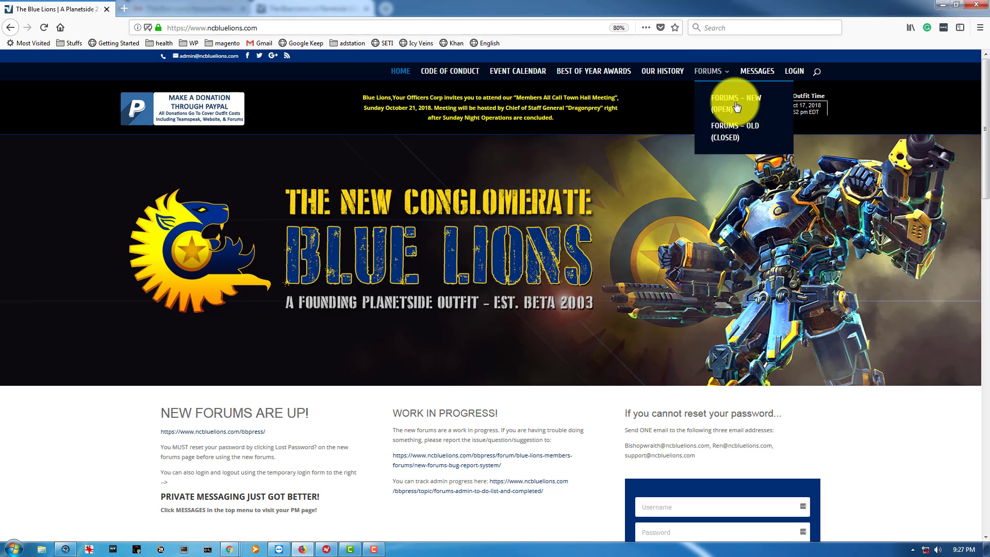
pyautogui.click(754, 135)
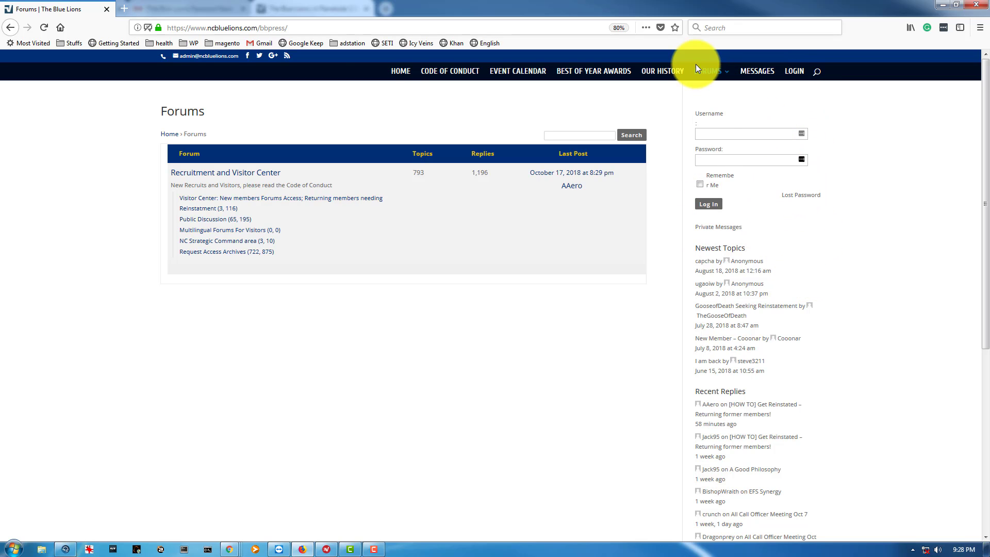
# Go back to the home page and open Forums – New (Open) instead.
pyautogui.click(399, 72)
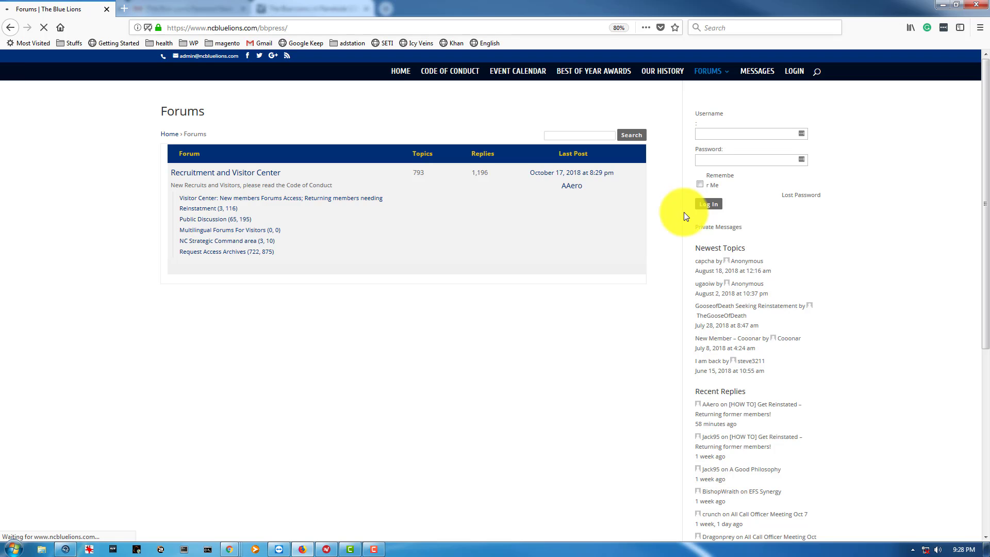
pyautogui.scroll(-3, 705, 378)
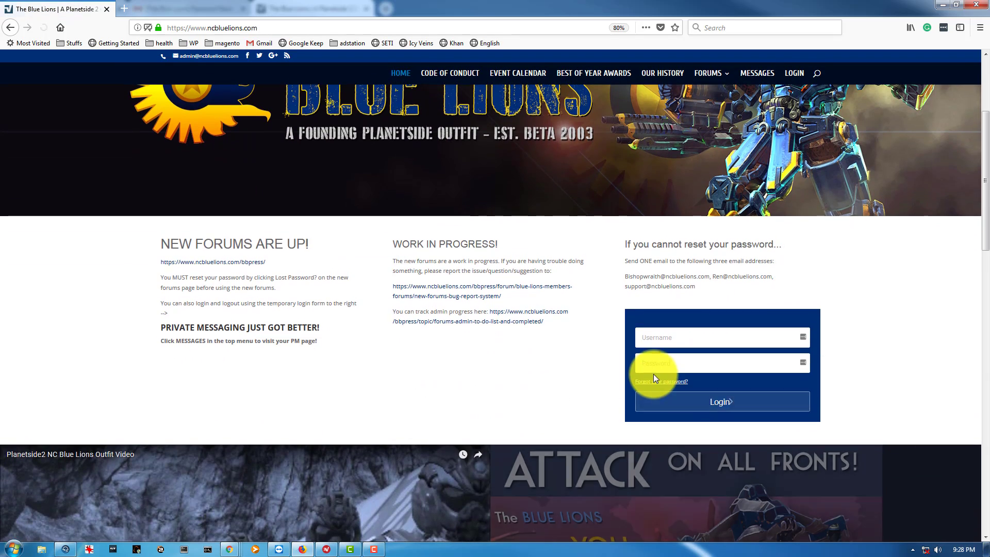
pyautogui.scroll(4, 758, 261)
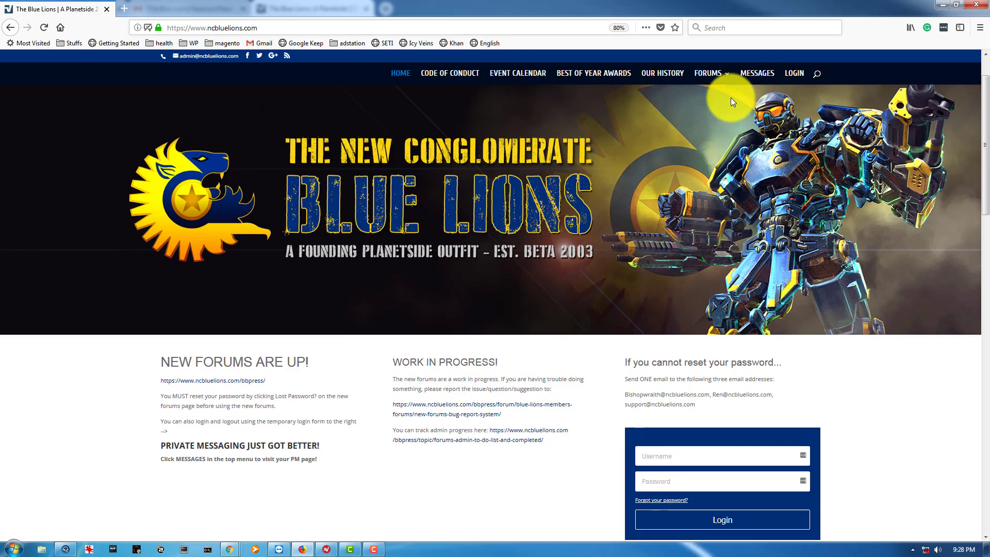
pyautogui.moveTo(710, 87)
pyautogui.click(727, 103)
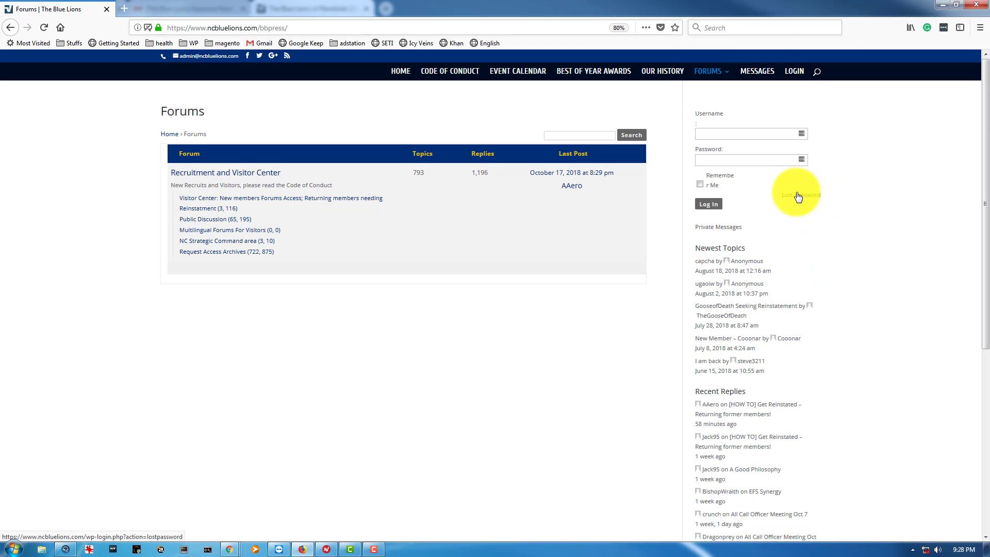
# Request a new password for the saved test staff username via 'Lost your password?'.
pyautogui.click(795, 72)
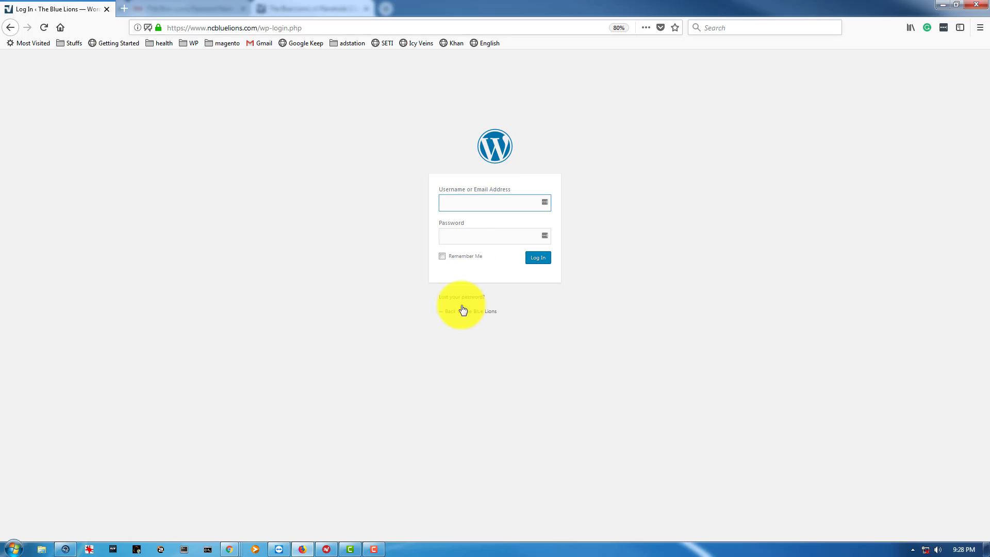
pyautogui.click(473, 298)
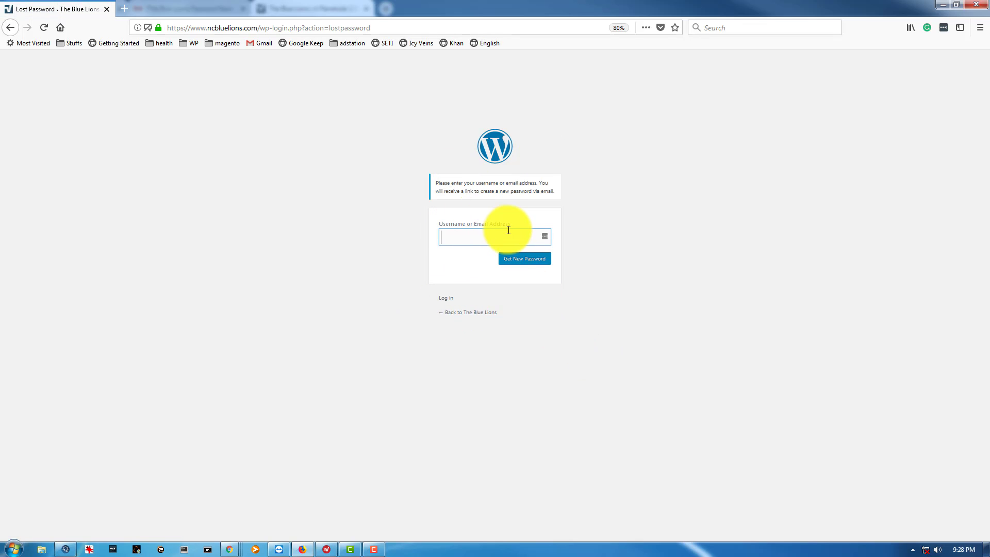
pyautogui.click(489, 239)
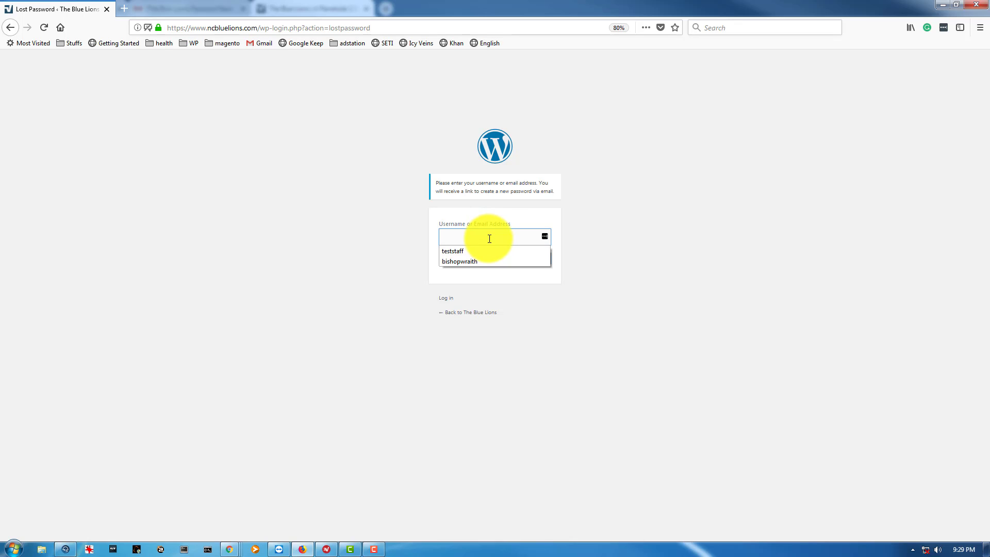
pyautogui.click(449, 251)
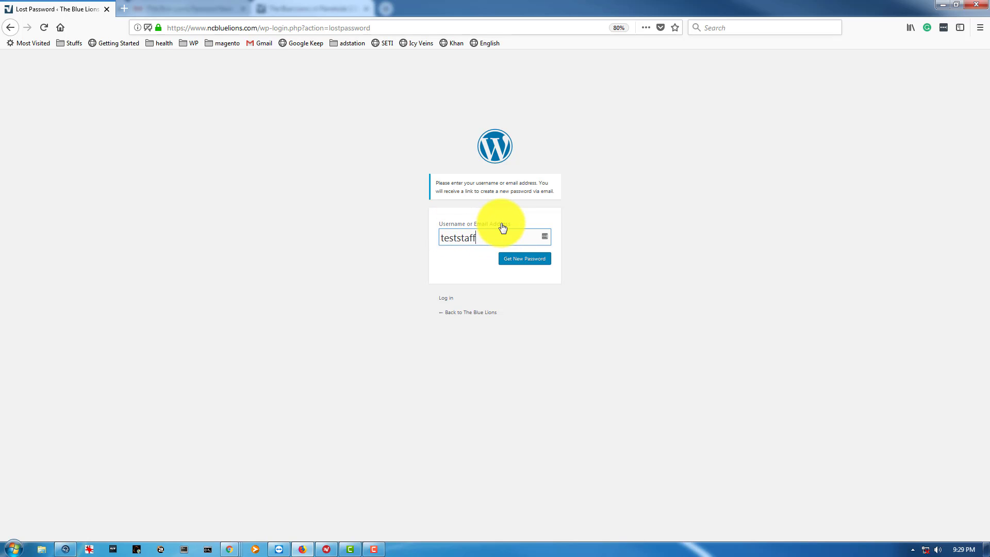
pyautogui.click(519, 258)
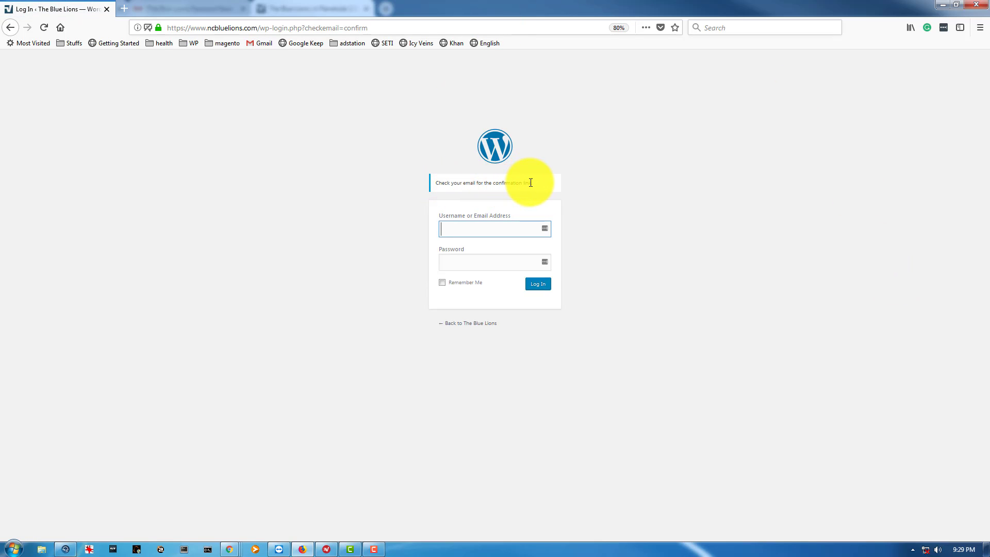
# Open the [The Blue Lions] Password Reset email in Gmail's Updates tab and follow its wp-login.php link.
pyautogui.moveTo(230, 546)
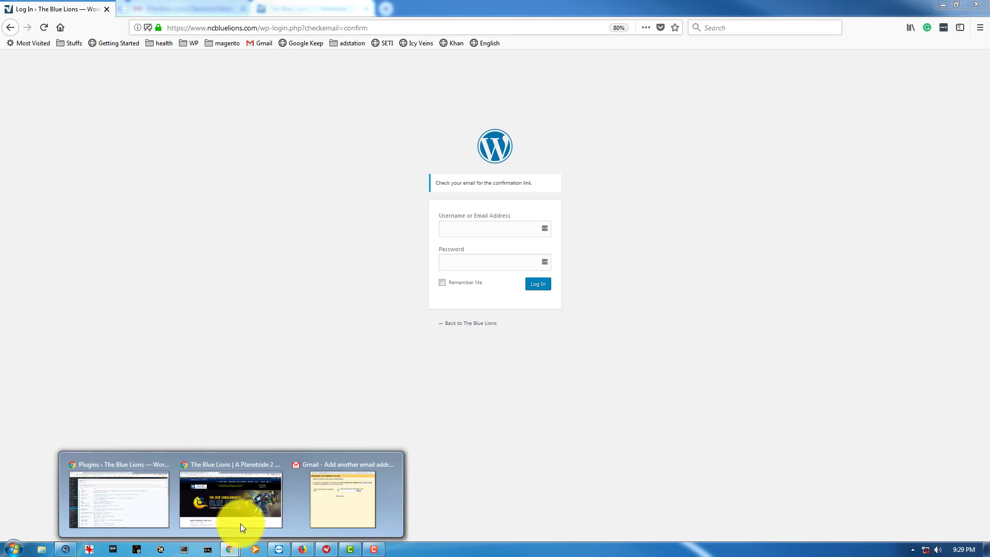
pyautogui.click(264, 510)
pyautogui.click(188, 9)
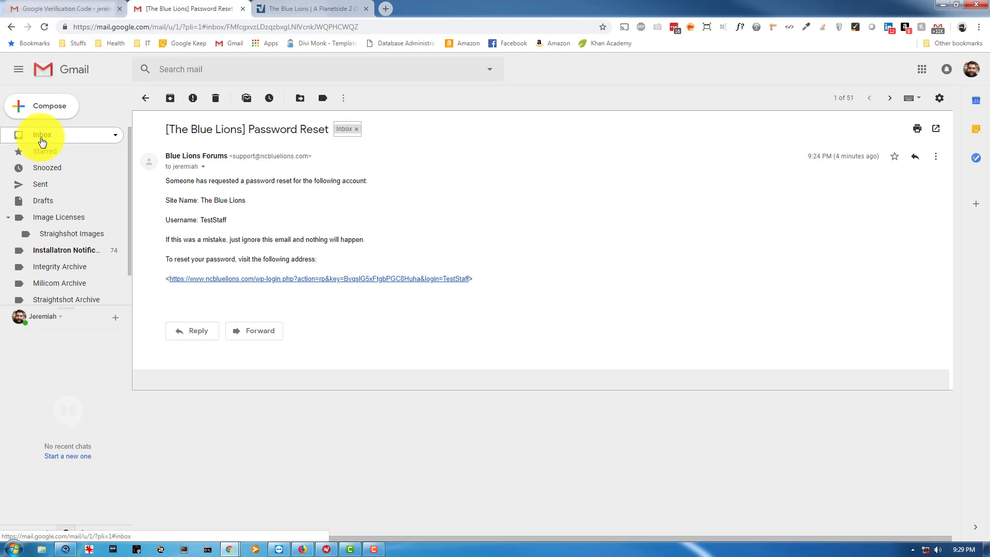
pyautogui.click(43, 139)
pyautogui.click(178, 100)
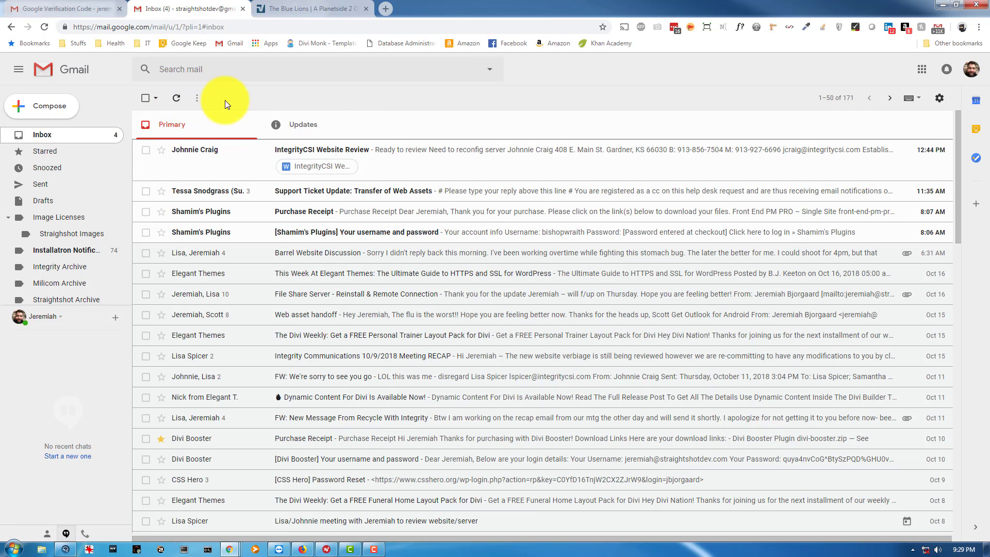
pyautogui.click(178, 99)
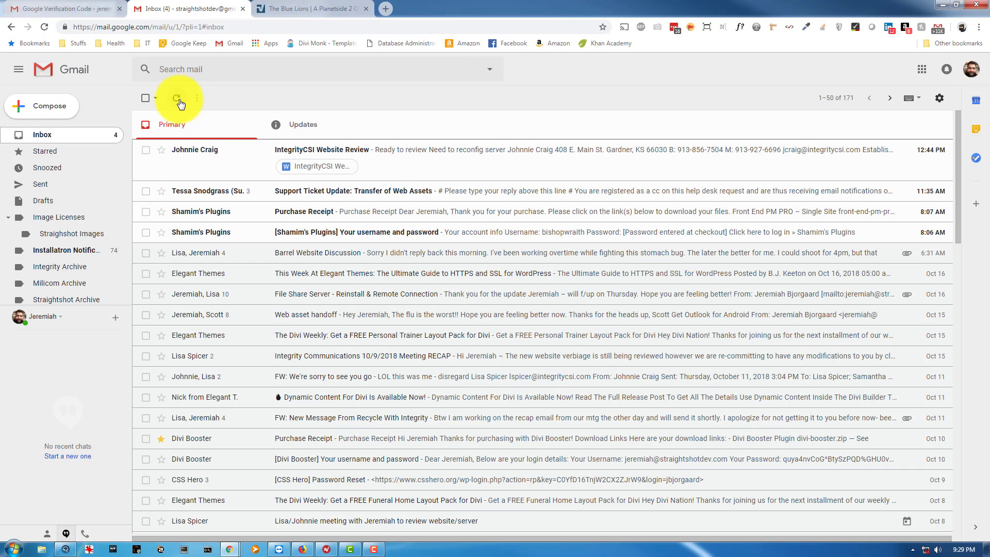
pyautogui.click(309, 123)
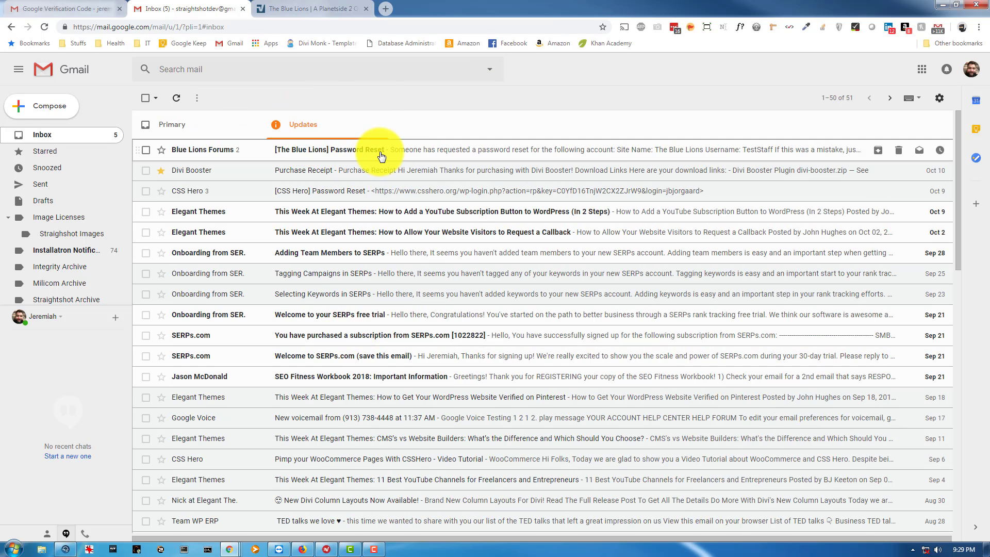
pyautogui.click(380, 151)
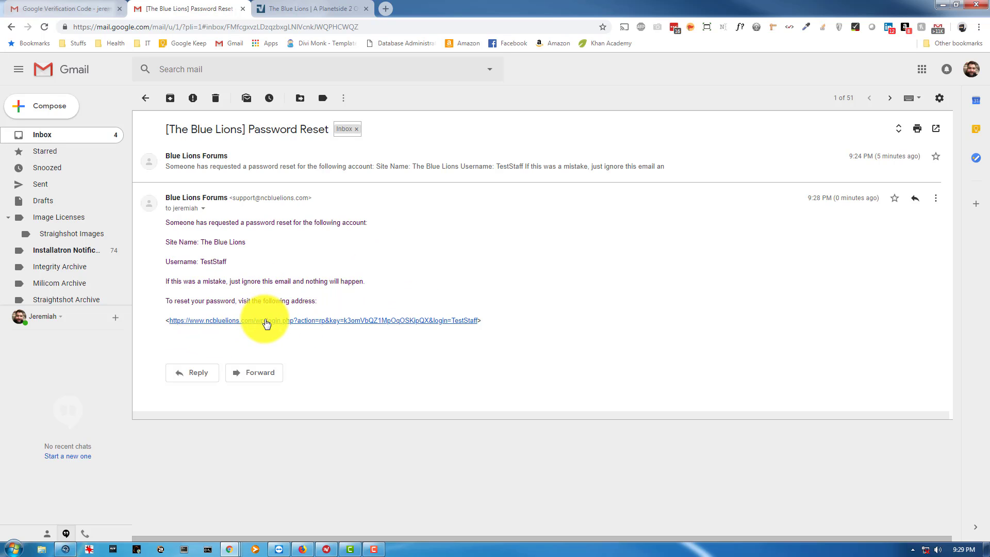
pyautogui.click(266, 321)
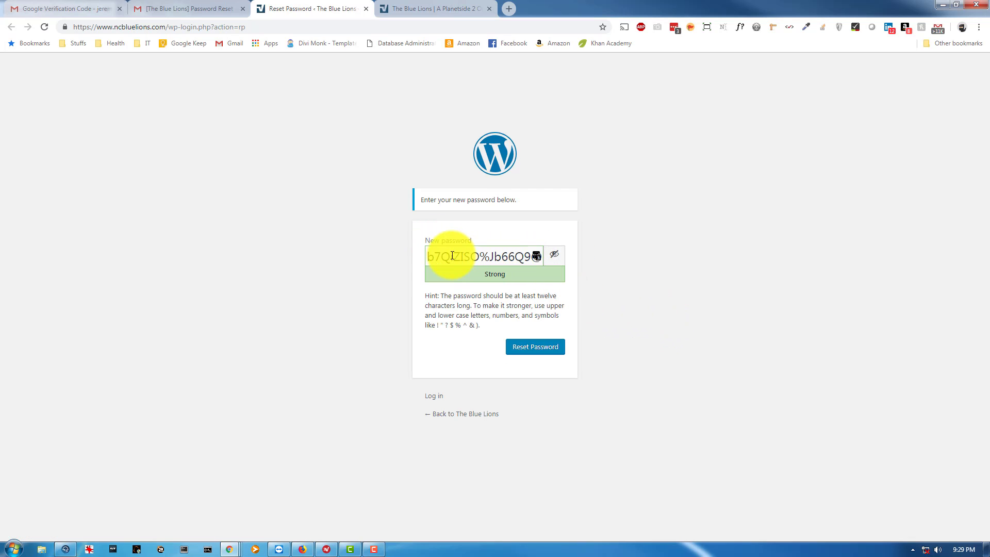
# Delete the generated password from the New password field and try the visibility toggle.
pyautogui.moveTo(443, 256); pyautogui.dragTo(644, 246)
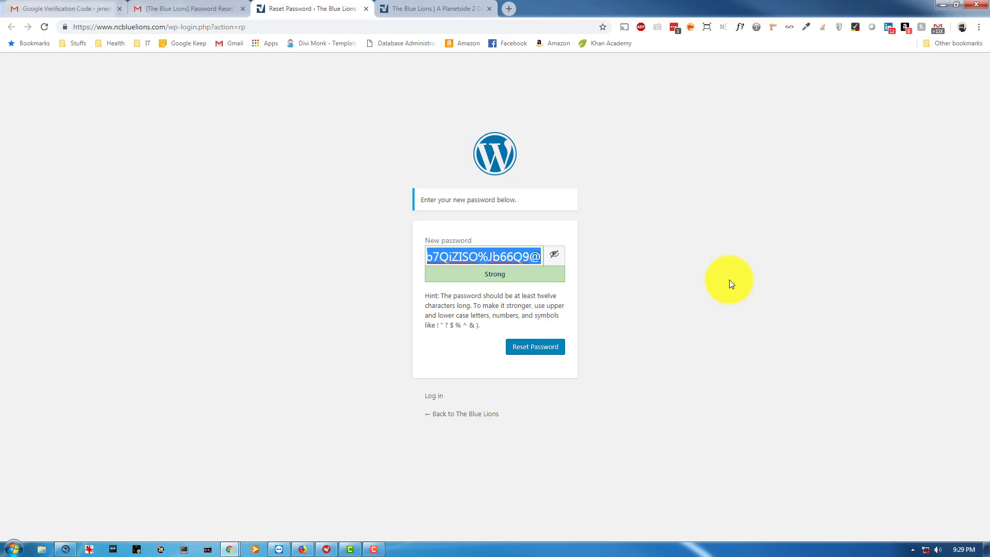
pyautogui.press('BackSpace')
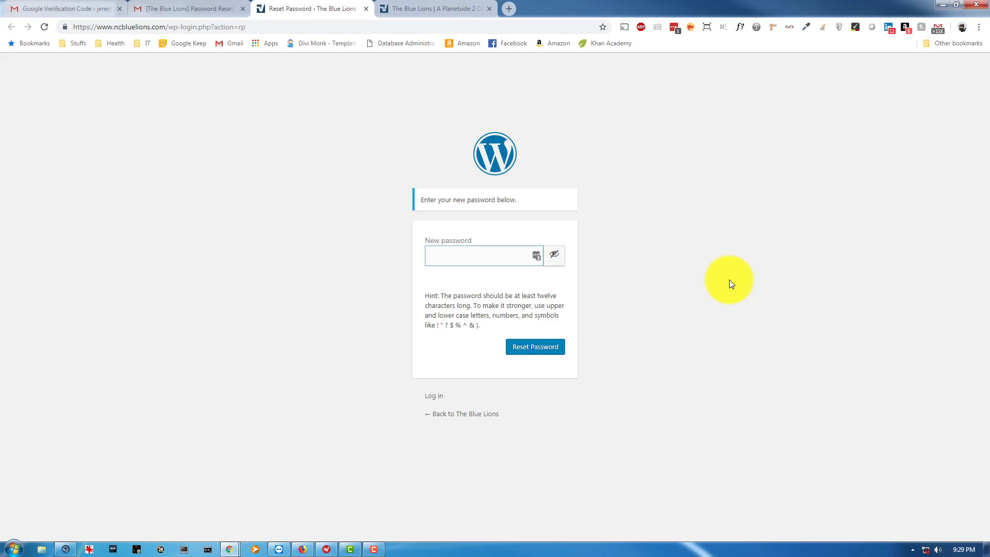
pyautogui.write('A@')
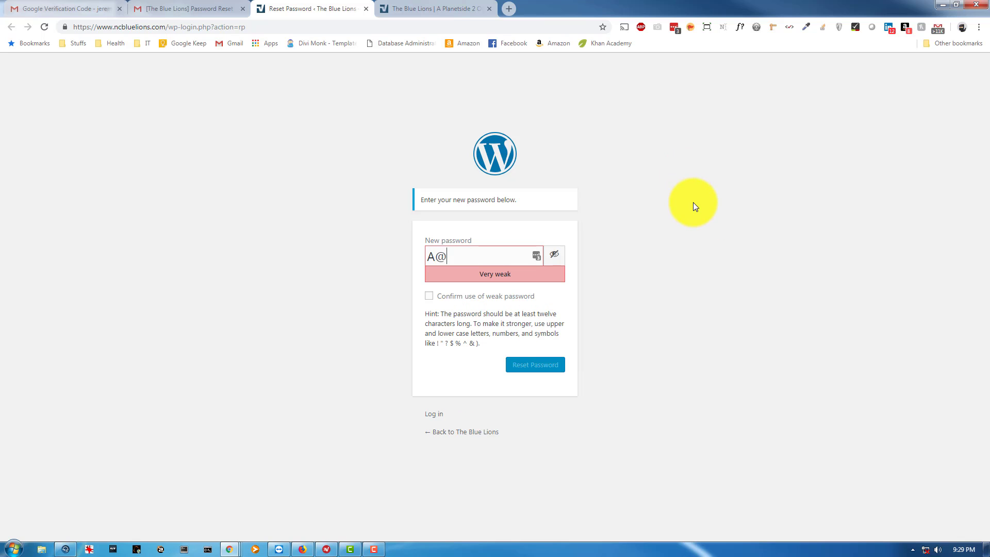
pyautogui.press('BackSpace')
pyautogui.press('BackSpace')
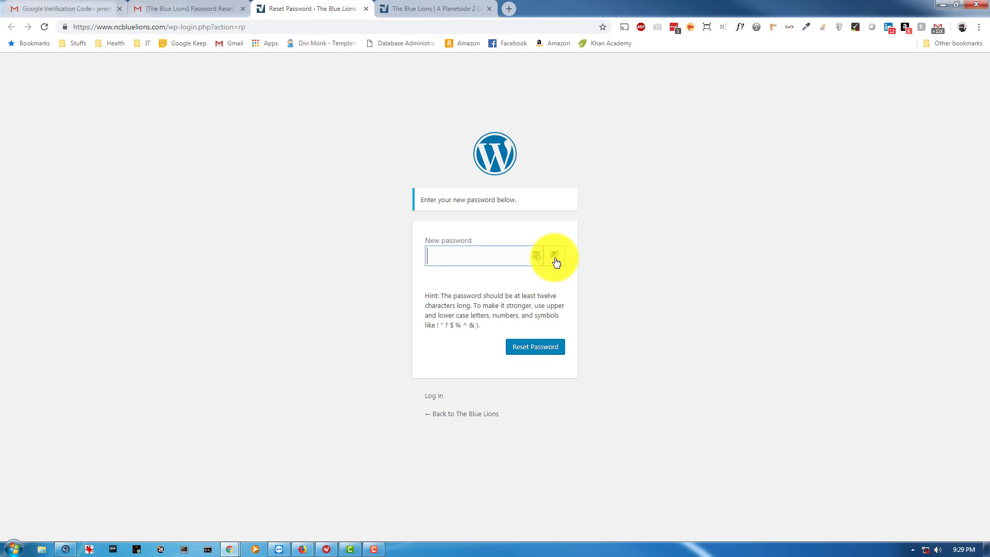
pyautogui.click(554, 257)
pyautogui.click(557, 257)
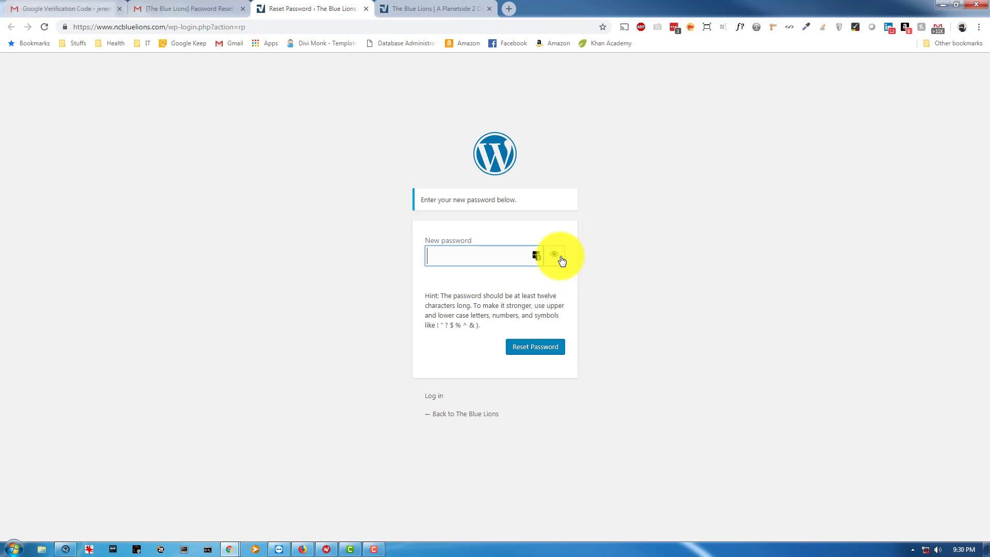
pyautogui.click(555, 258)
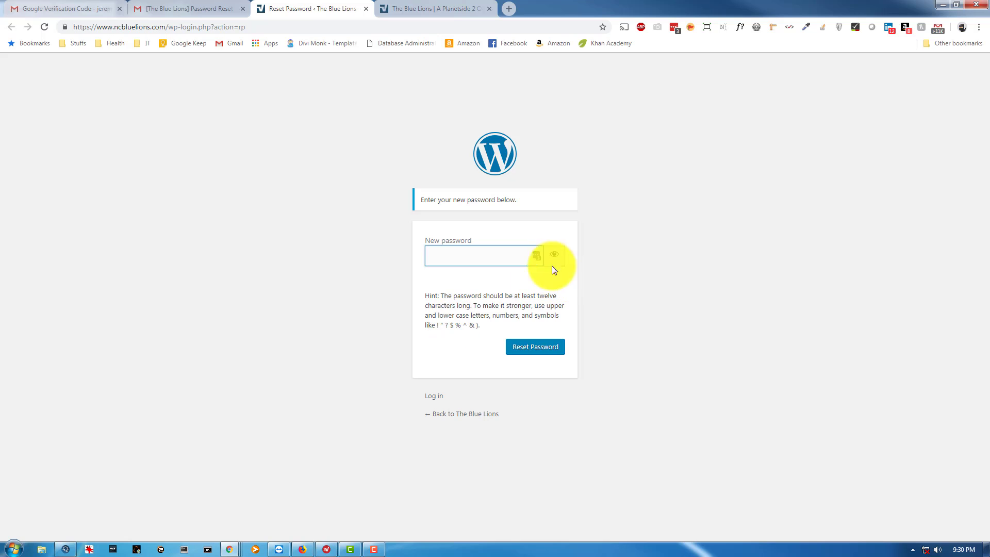
# Enter a new weak replacement password, checking it with the show/hide toggle.
pyautogui.write('abc')
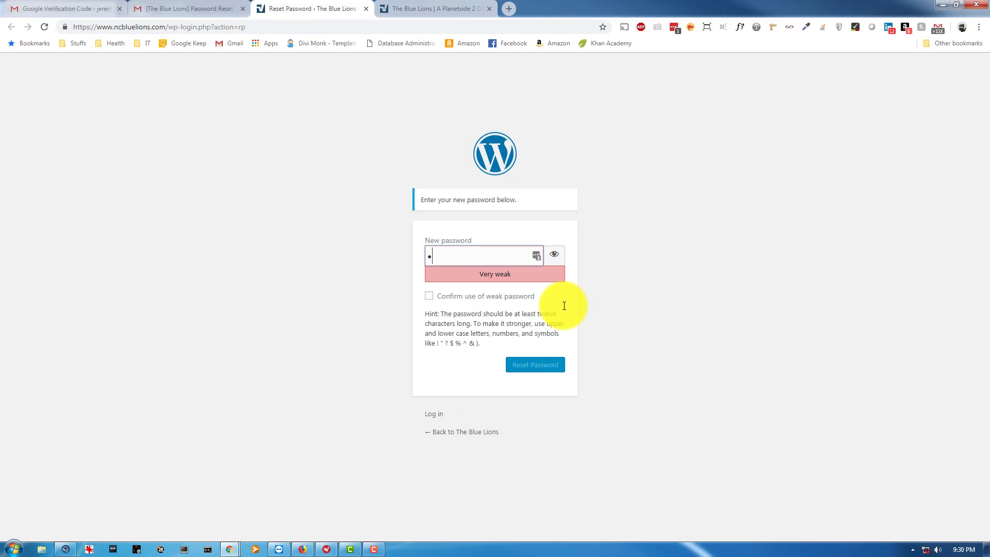
pyautogui.write('defgh')
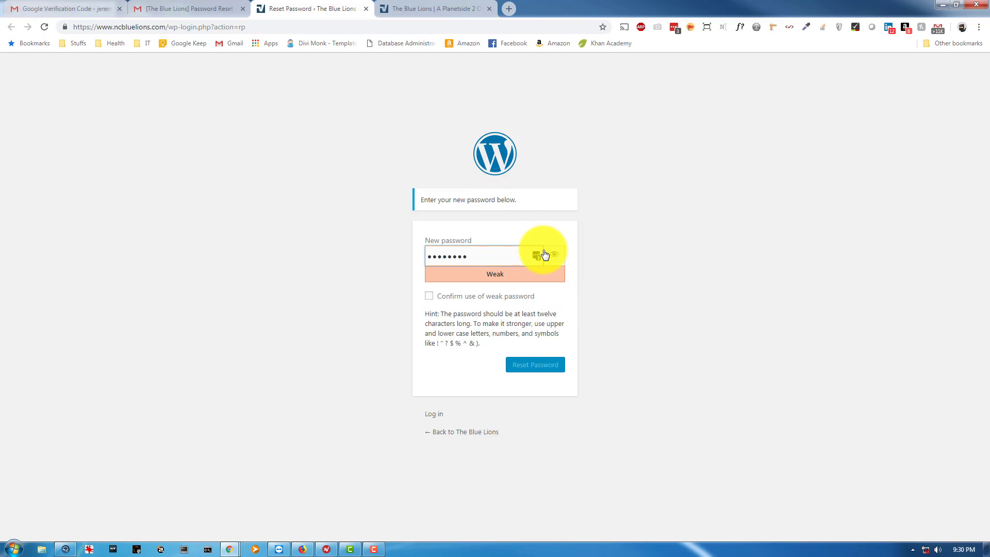
pyautogui.press('BackSpace')
pyautogui.hotkey('ctrl', 'a')
pyautogui.press('BackSpace')
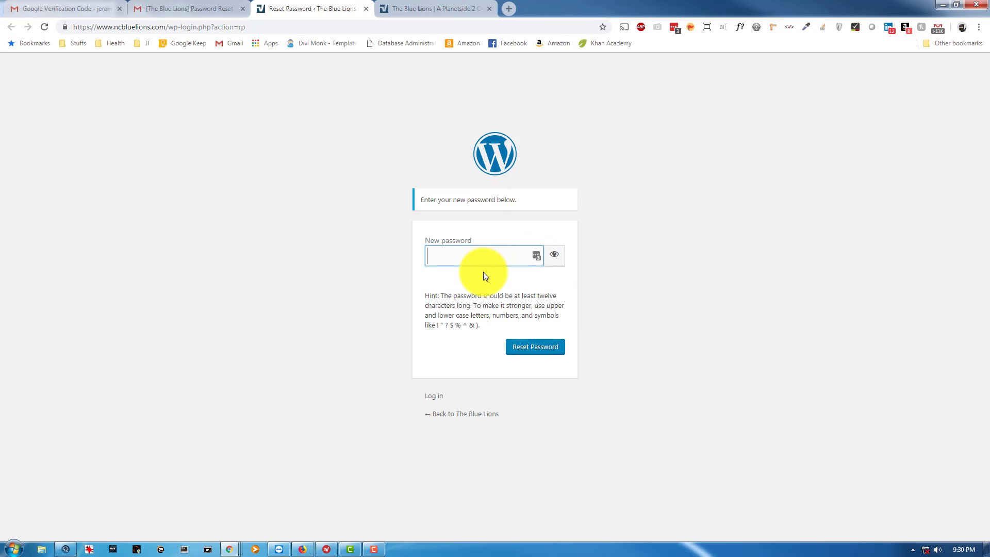
pyautogui.write('abcdefghij')
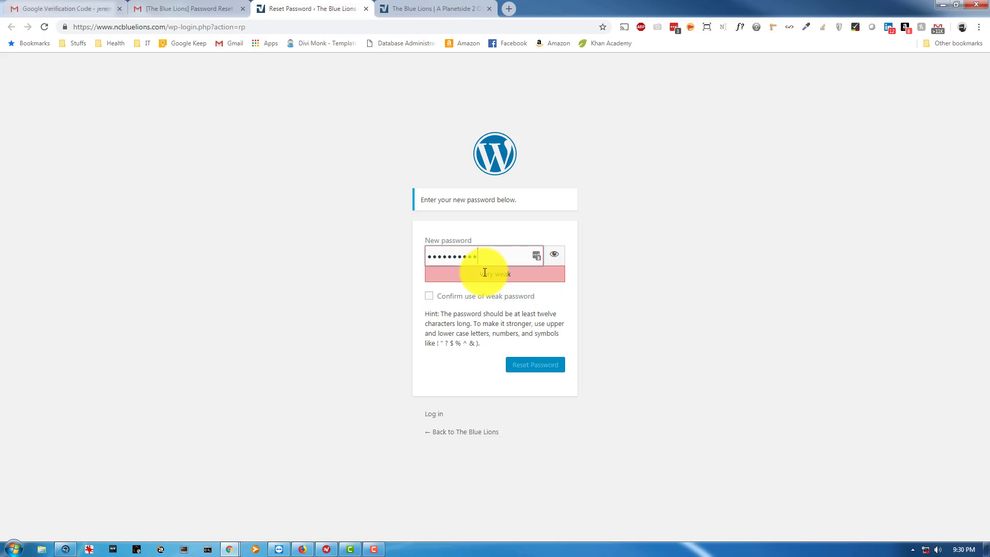
pyautogui.click(554, 253)
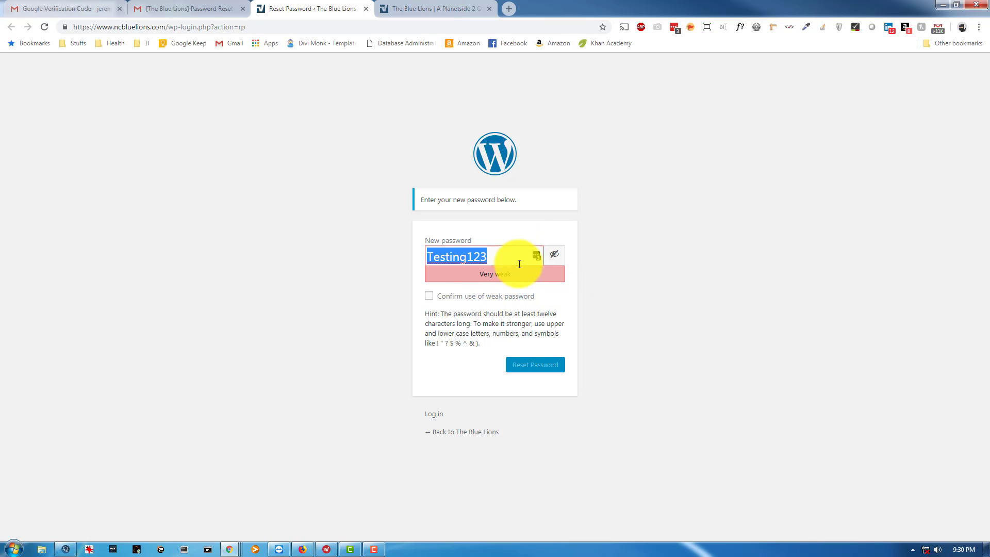
pyautogui.click(554, 254)
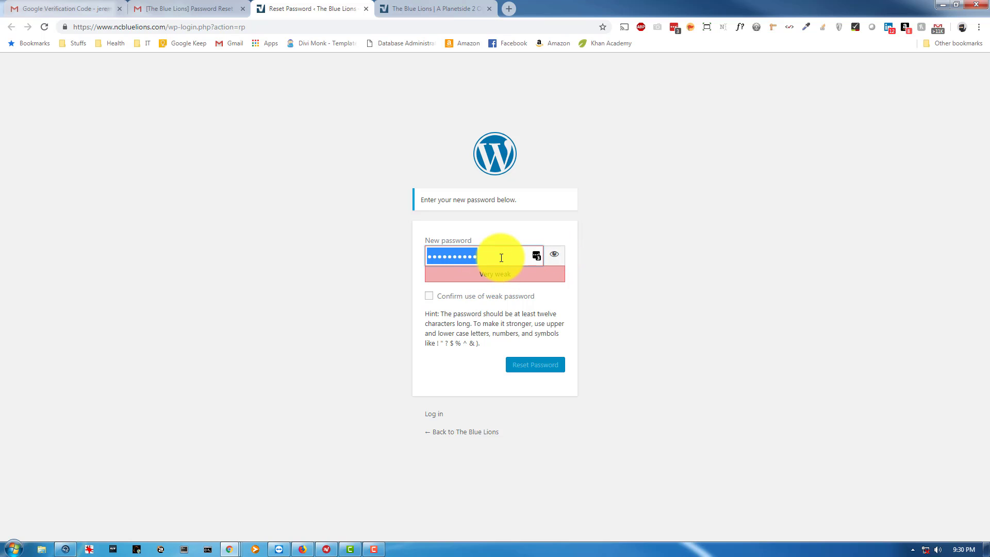
pyautogui.doubleClick(501, 258)
pyautogui.write('ab')
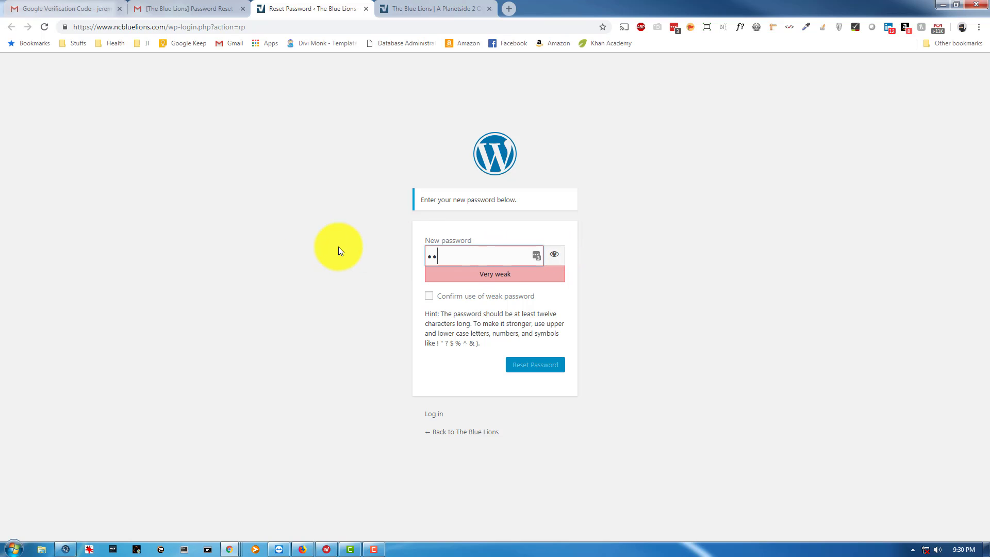
pyautogui.write('cdef')
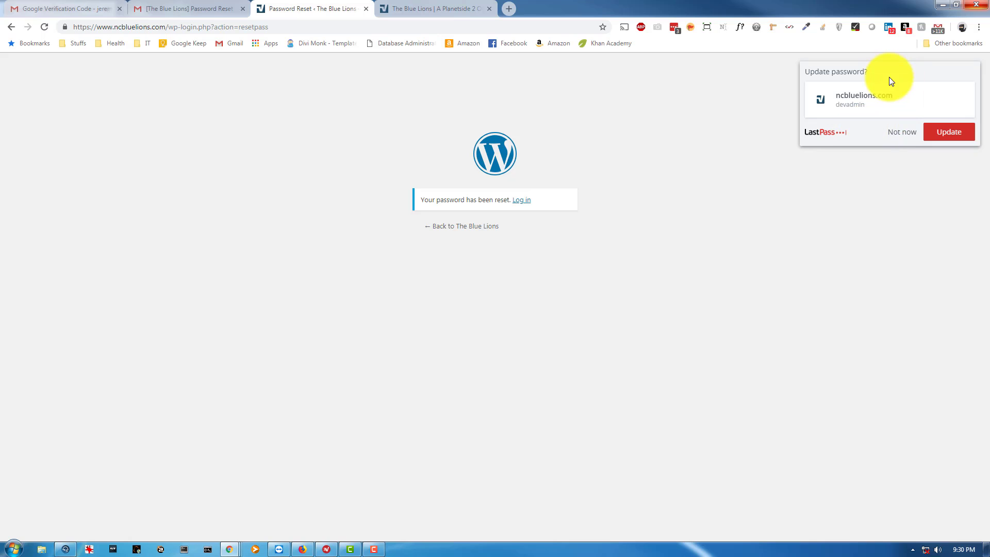
# Log in as the test staff account with its new password, declining the browser's save prompts.
pyautogui.click(894, 137)
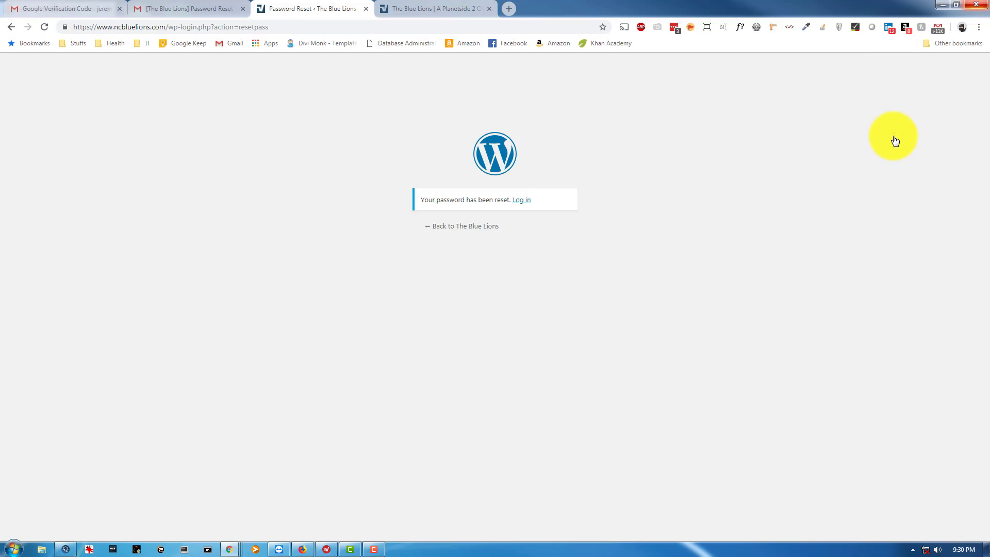
pyautogui.click(412, 8)
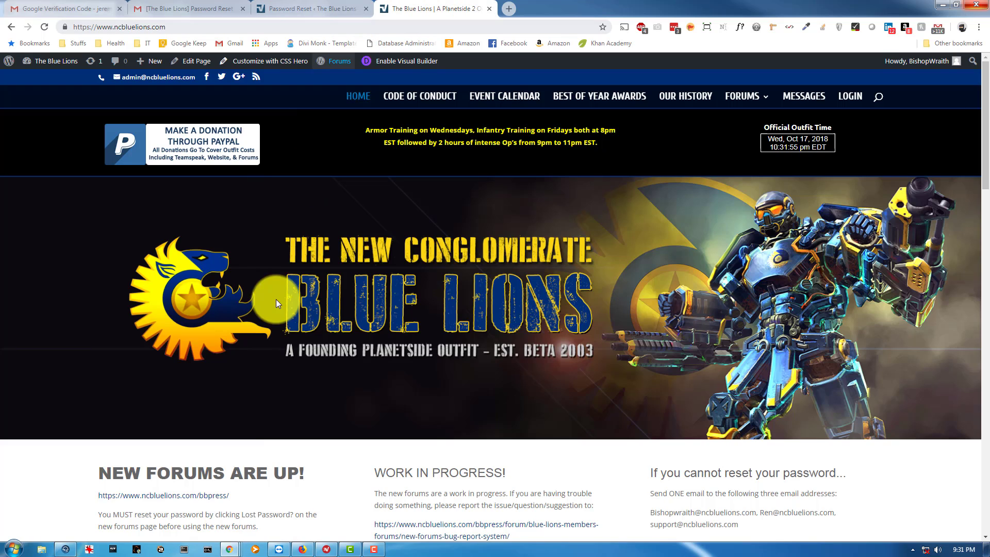
pyautogui.click(303, 549)
pyautogui.click(502, 229)
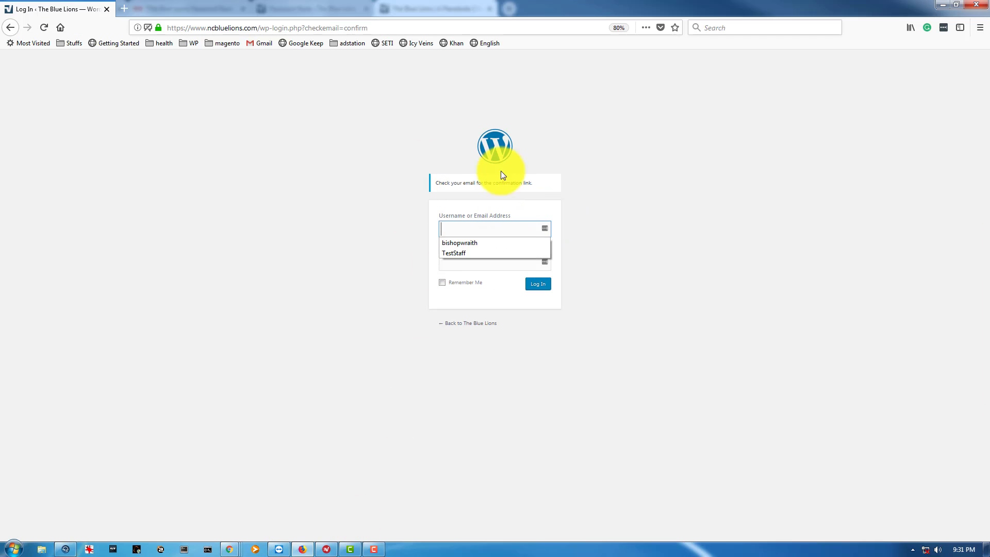
pyautogui.click(463, 254)
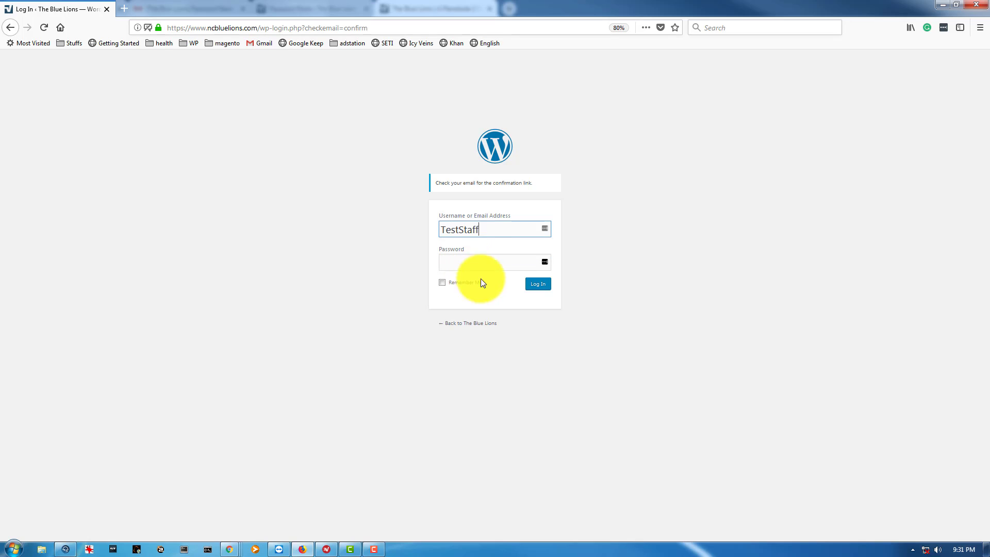
pyautogui.click(509, 256)
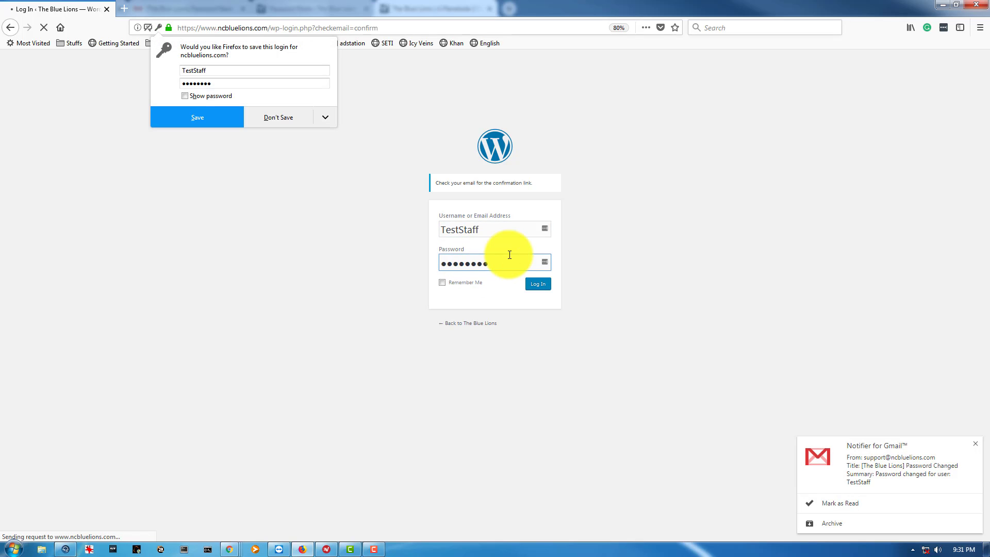
pyautogui.click(284, 114)
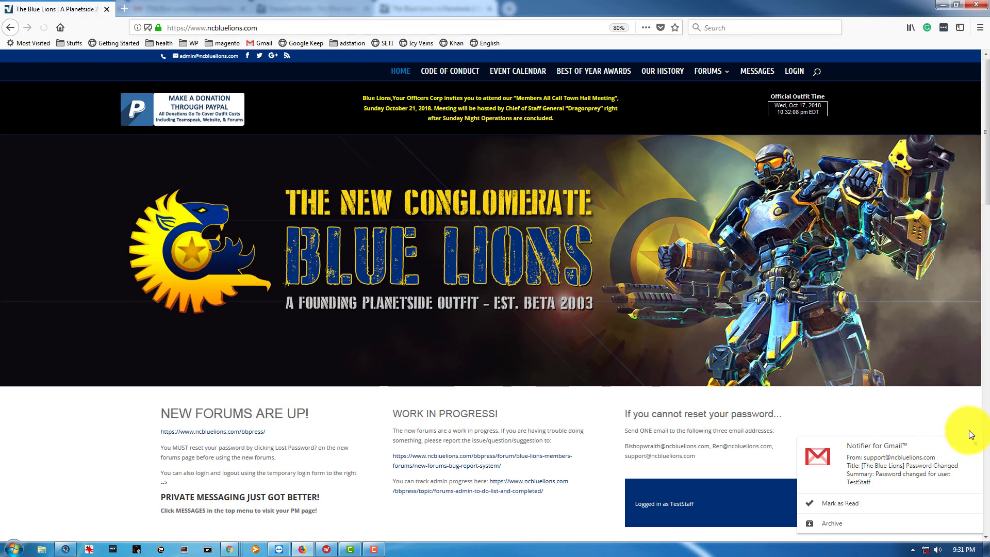
pyautogui.click(975, 446)
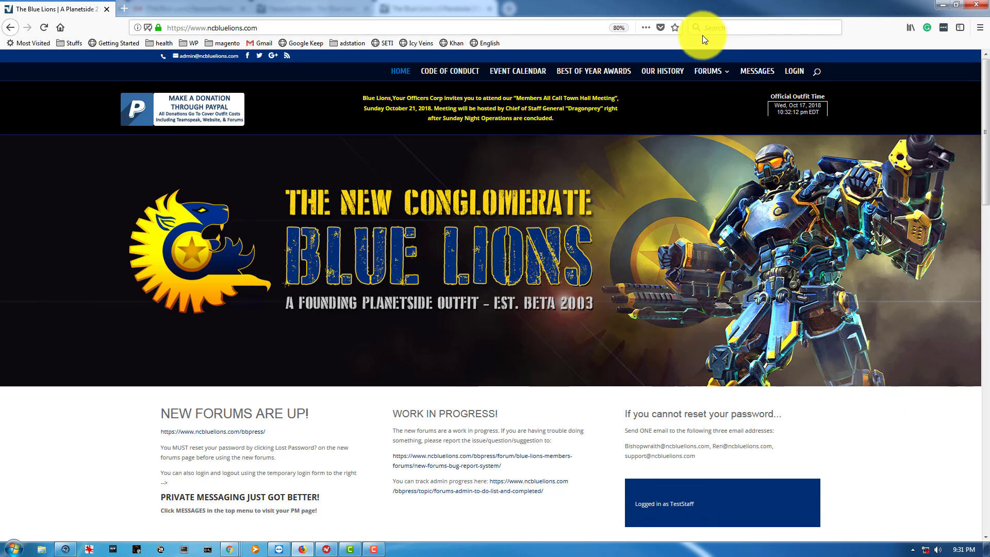
# Open the bbPress Forums index and browse the private Members Forums and Training Battalion HQ sections.
pyautogui.moveTo(711, 72)
pyautogui.click(710, 93)
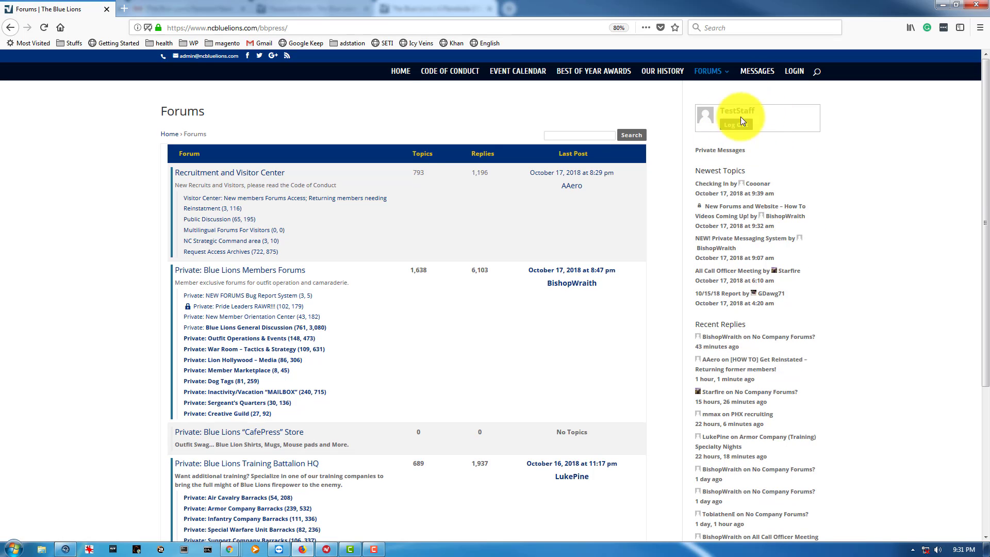
pyautogui.scroll(-5, 567, 327)
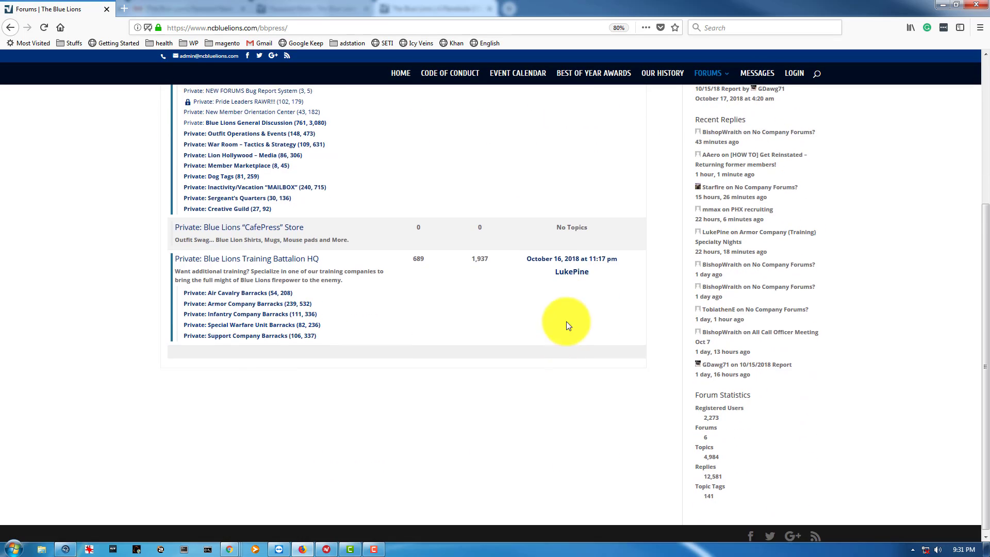
pyautogui.scroll(5, 591, 245)
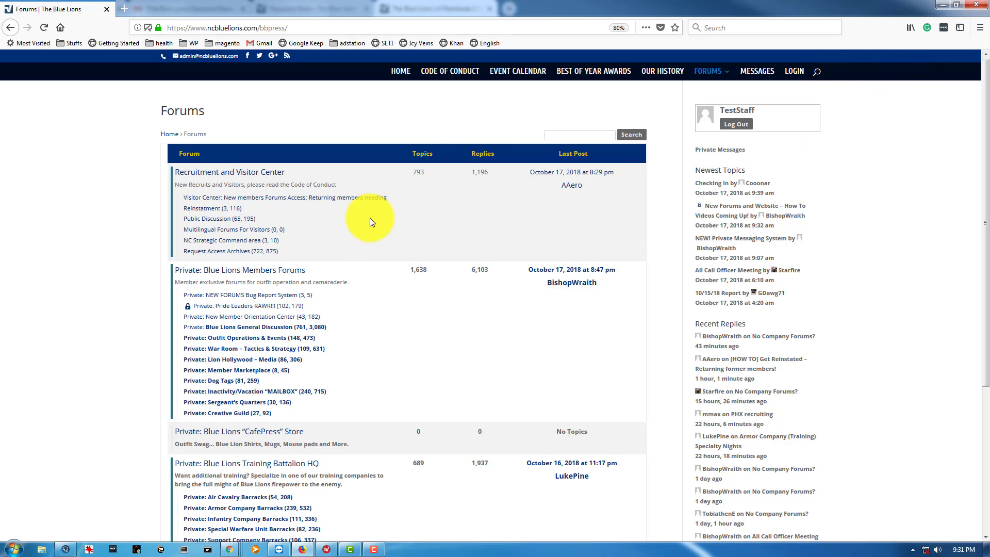
pyautogui.scroll(-3, 369, 222)
pyautogui.scroll(3, 340, 299)
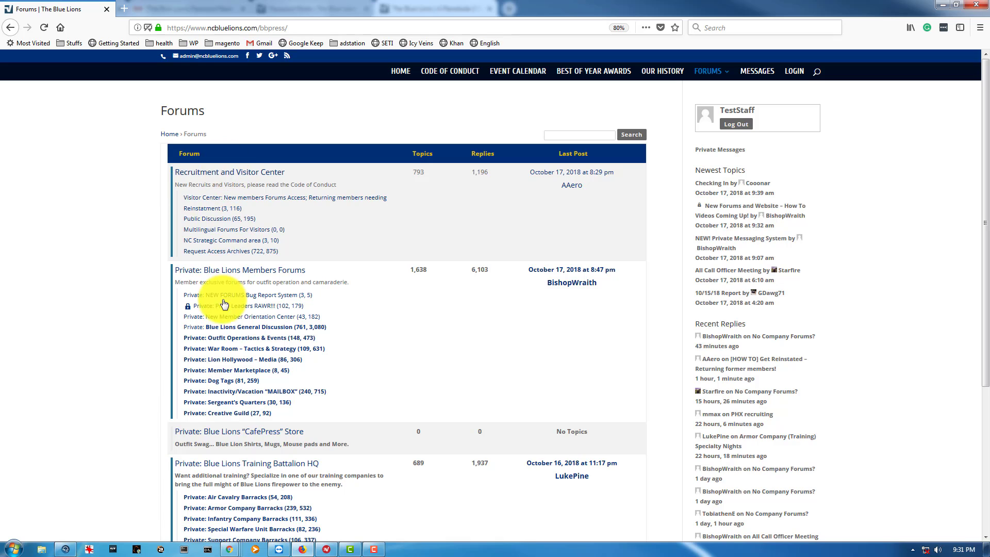
pyautogui.scroll(-3, 226, 387)
pyautogui.scroll(2, 274, 277)
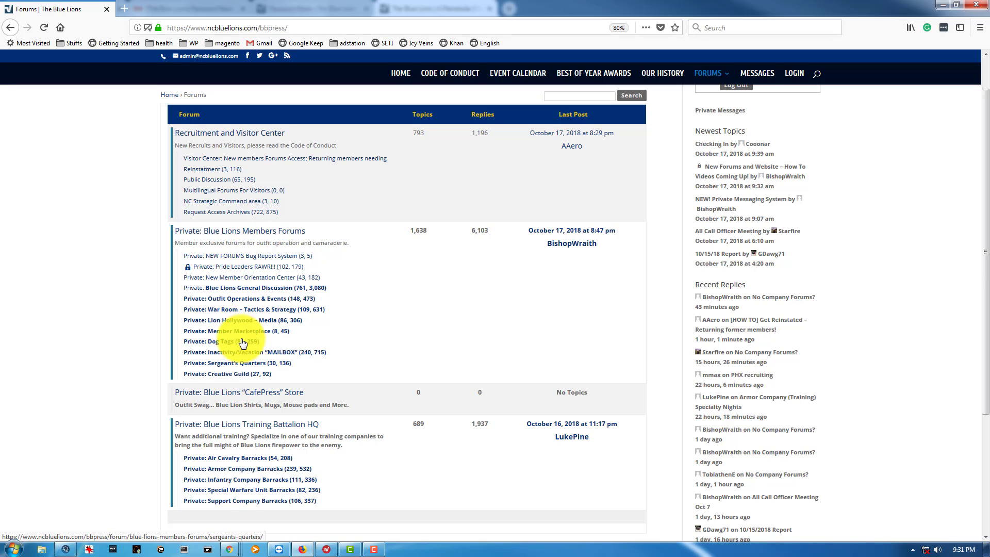
pyautogui.scroll(-3, 241, 344)
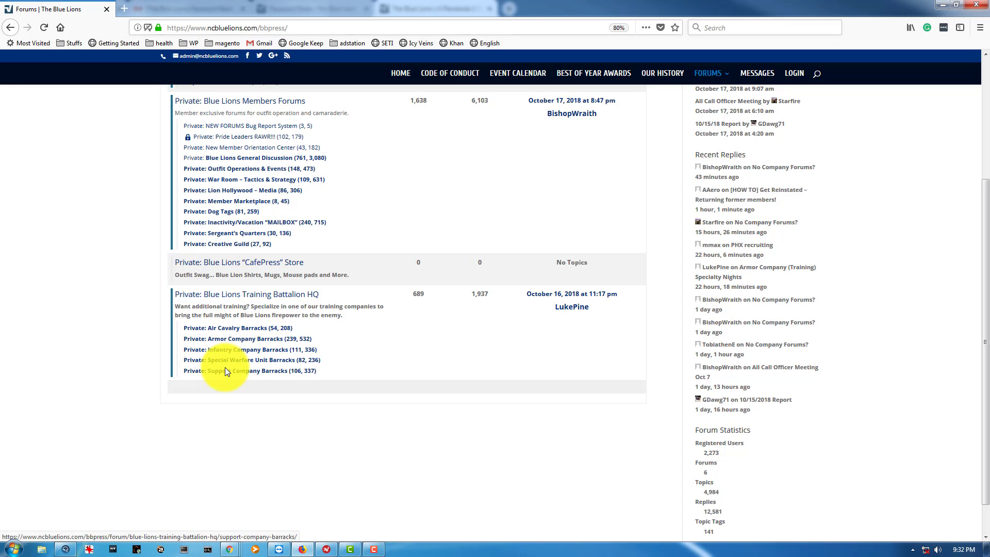
pyautogui.scroll(1, 376, 220)
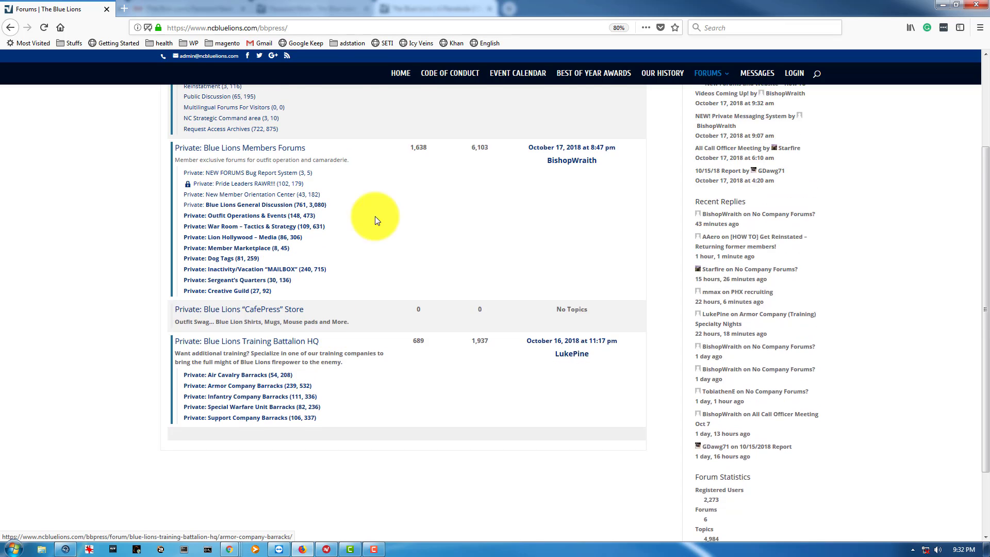
pyautogui.scroll(3, 376, 220)
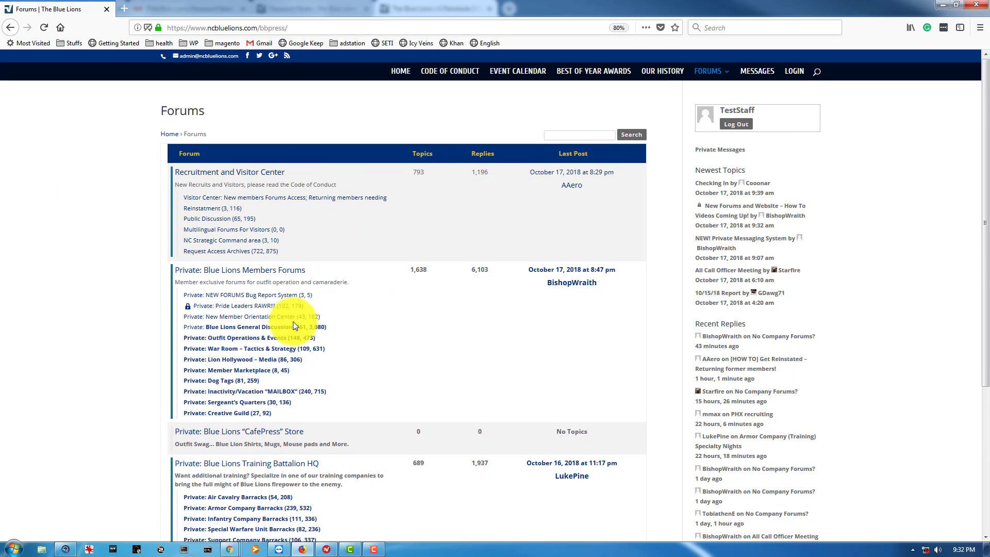
pyautogui.scroll(-2, 294, 325)
pyautogui.scroll(1, 272, 203)
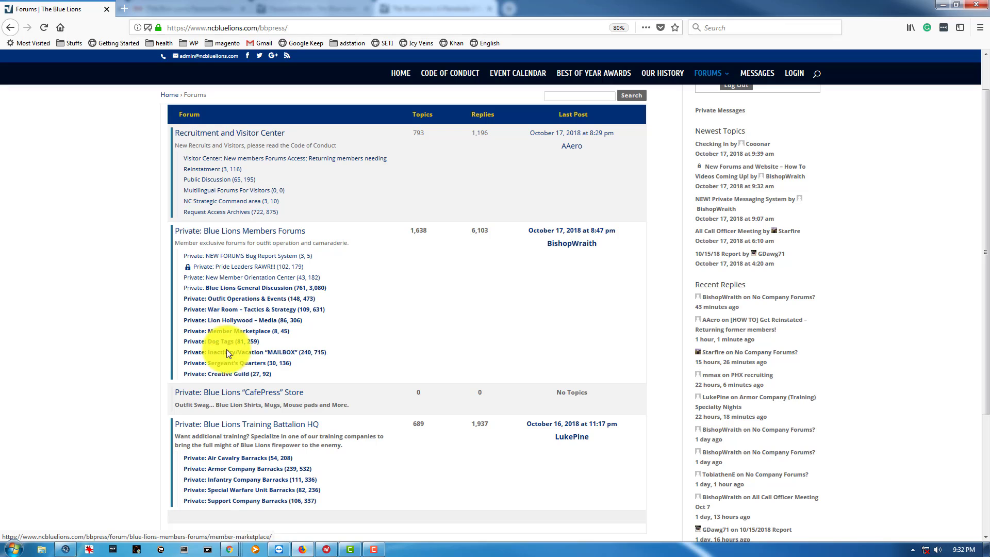
pyautogui.scroll(-3, 276, 380)
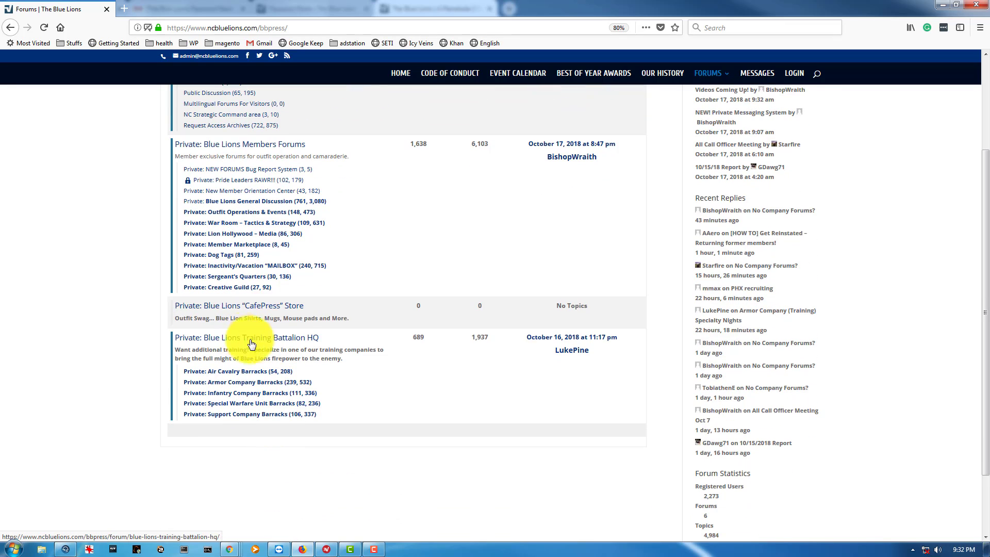
pyautogui.click(272, 344)
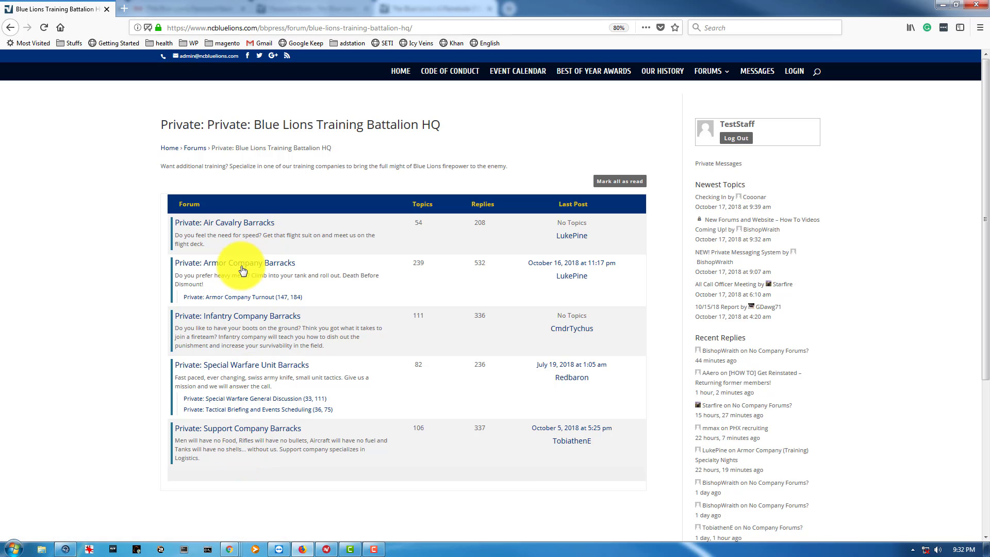
pyautogui.click(233, 264)
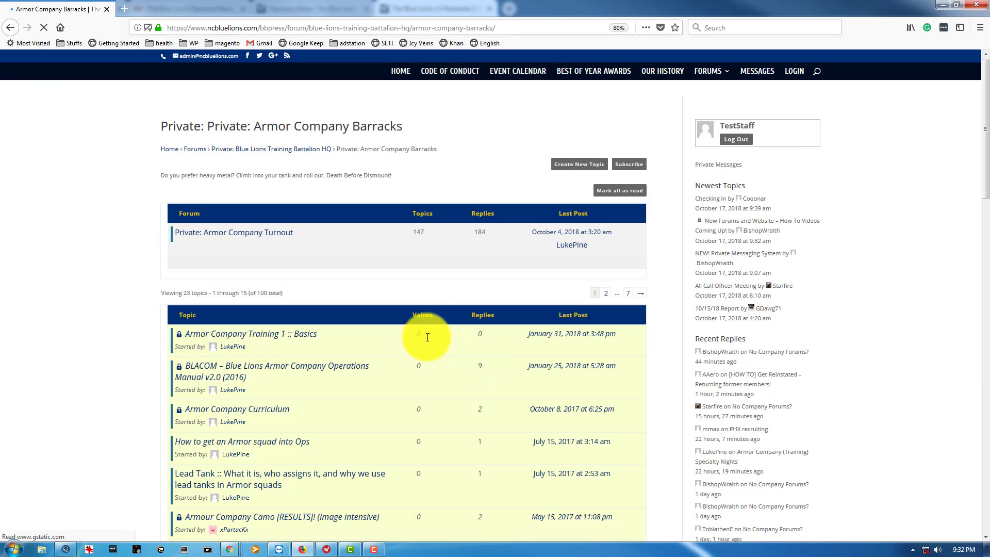
pyautogui.scroll(-10, 242, 303)
pyautogui.scroll(10, 240, 378)
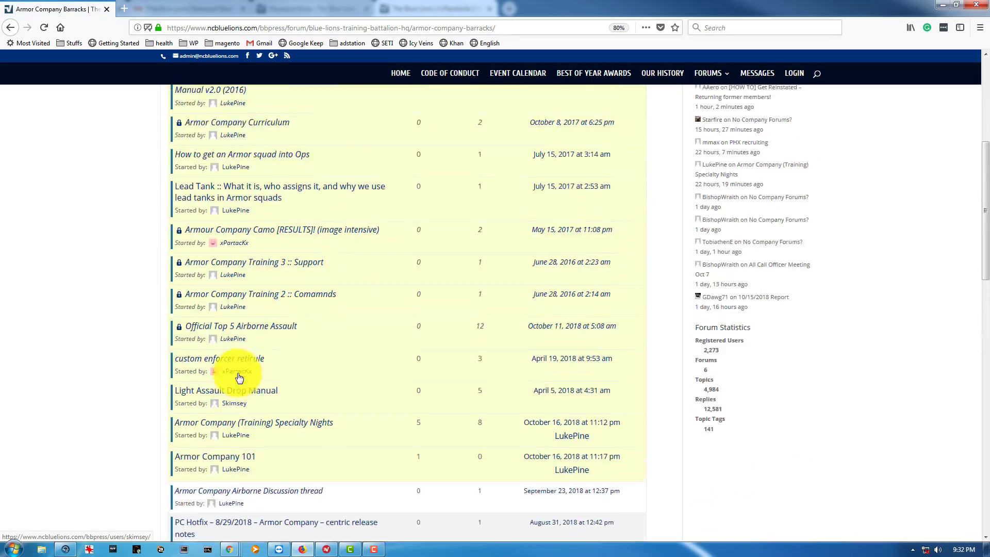
pyautogui.hotkey('alt', 'Left')
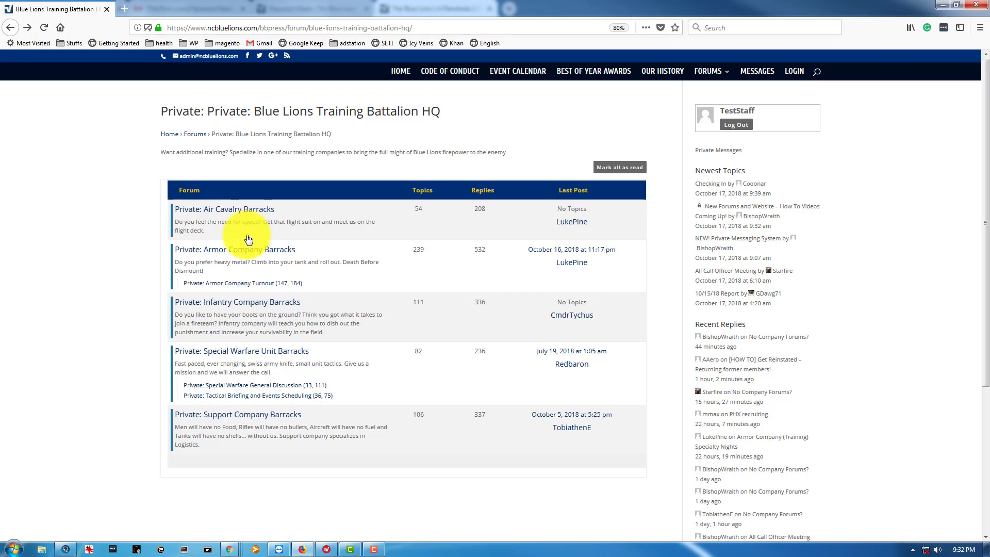
pyautogui.click(238, 302)
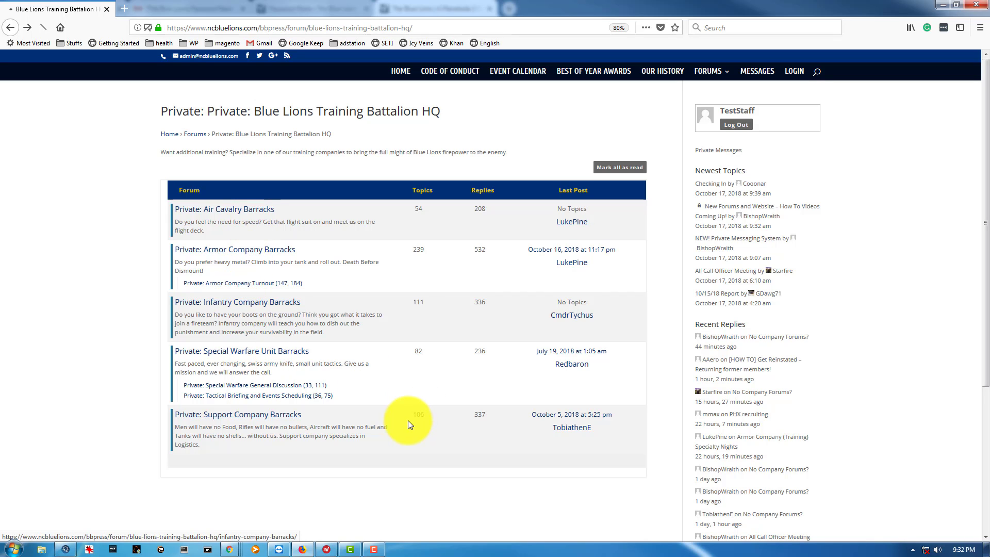
pyautogui.scroll(-5, 267, 354)
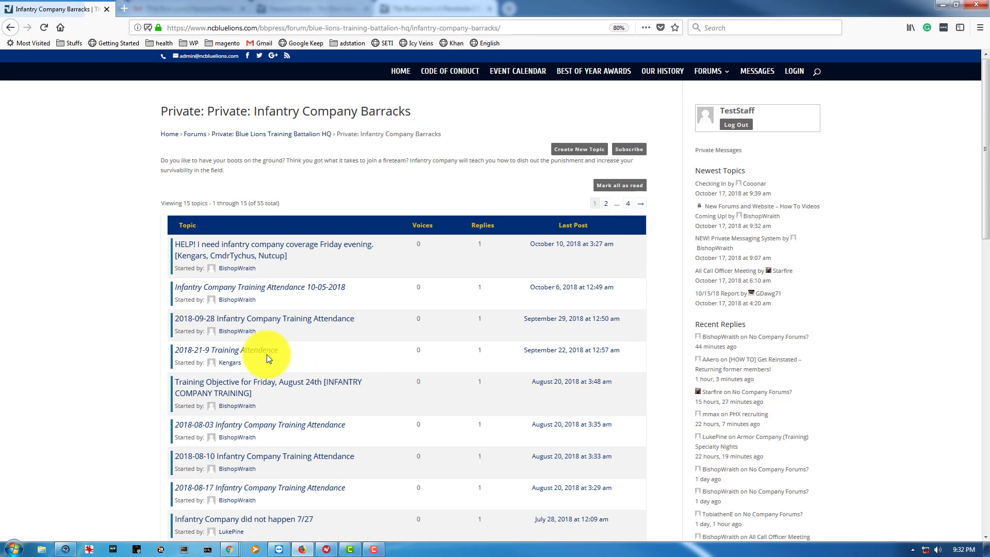
pyautogui.scroll(-4, 263, 365)
pyautogui.scroll(10, 261, 365)
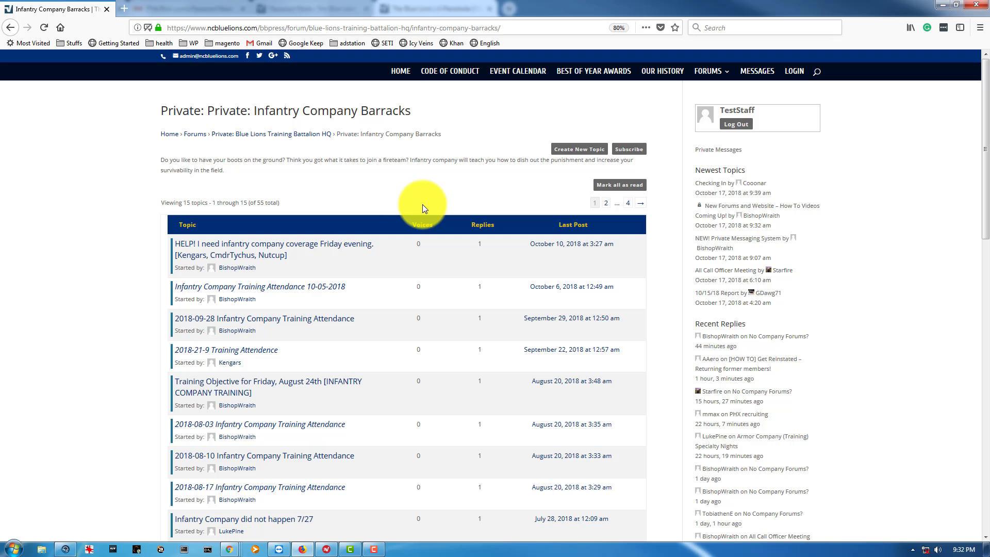
pyautogui.hotkey('alt', 'Left')
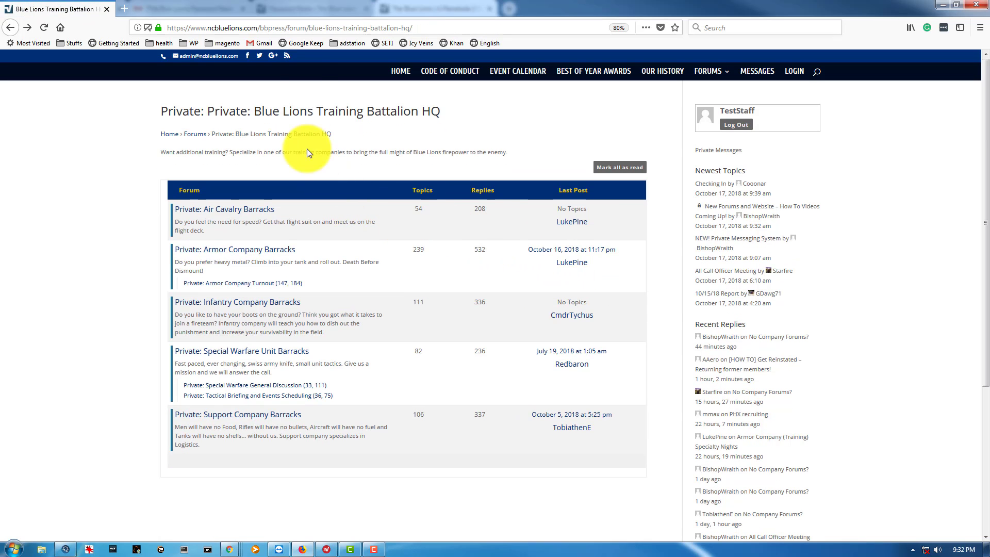
pyautogui.click(194, 134)
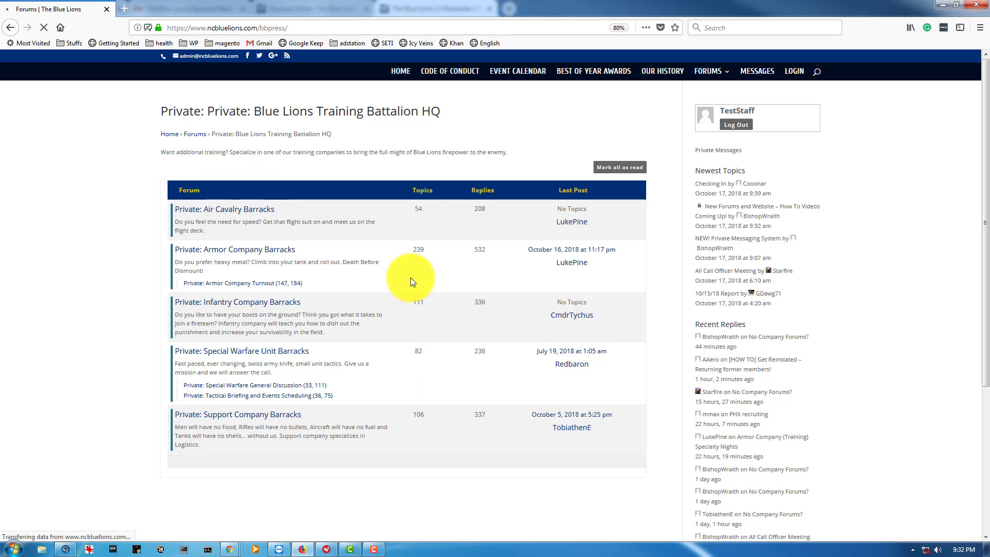
pyautogui.scroll(-5, 409, 275)
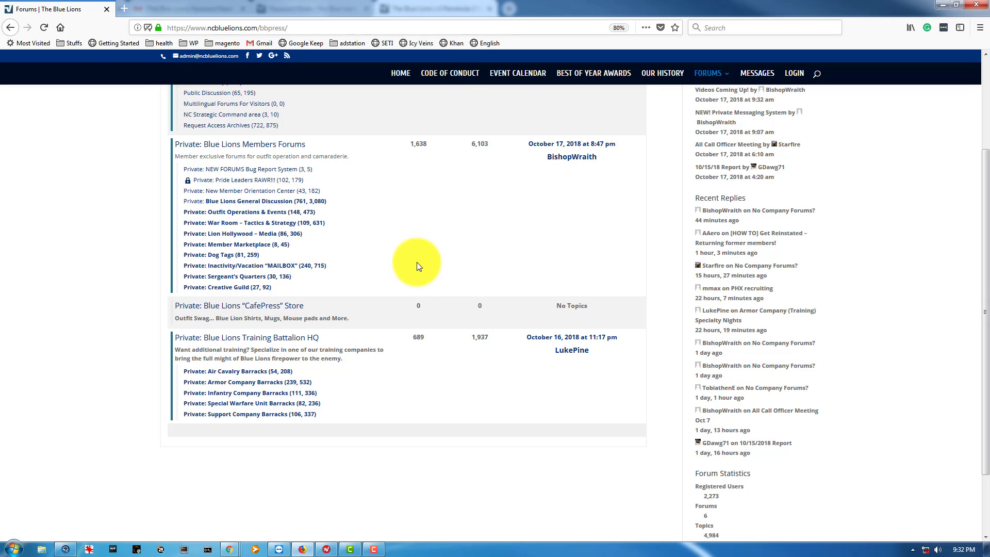
pyautogui.scroll(5, 570, 294)
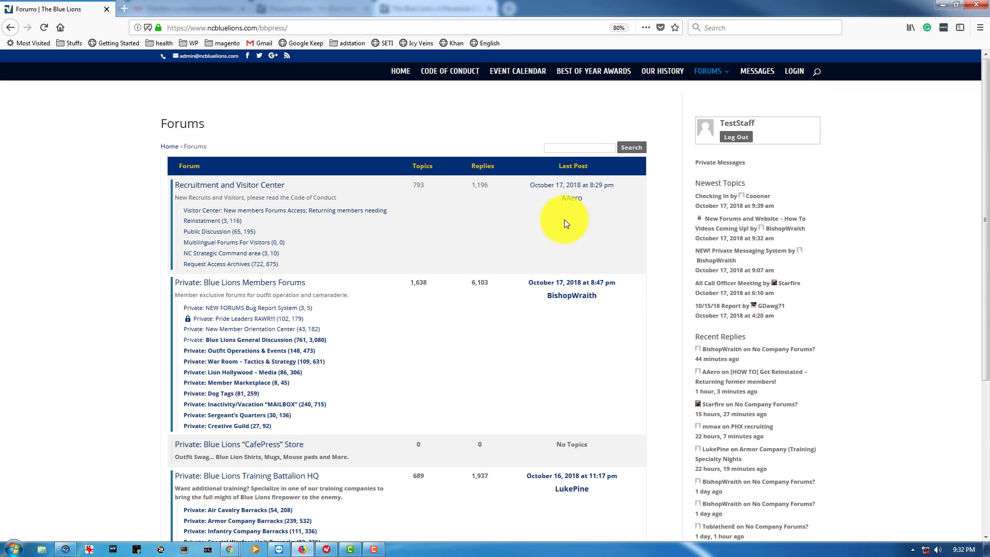